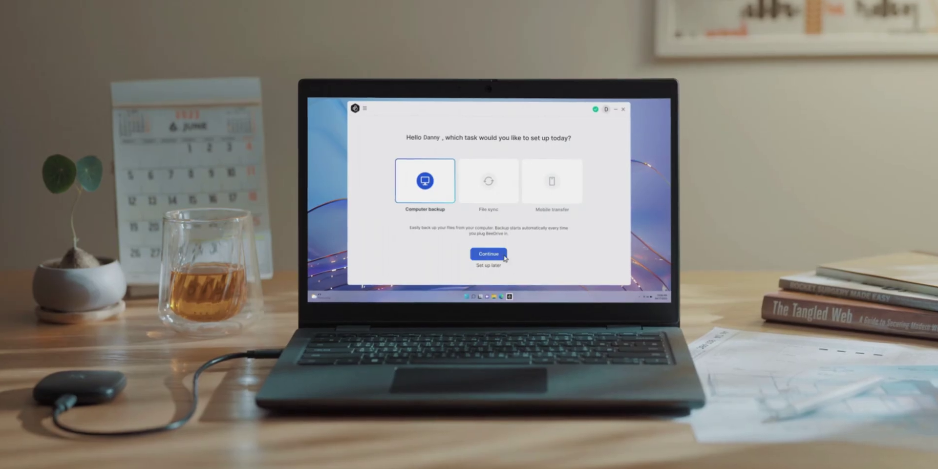
- Continue past Computer Backup on the laptop and untick Downloads from the backup folders
click(502, 255)
click(463, 188)
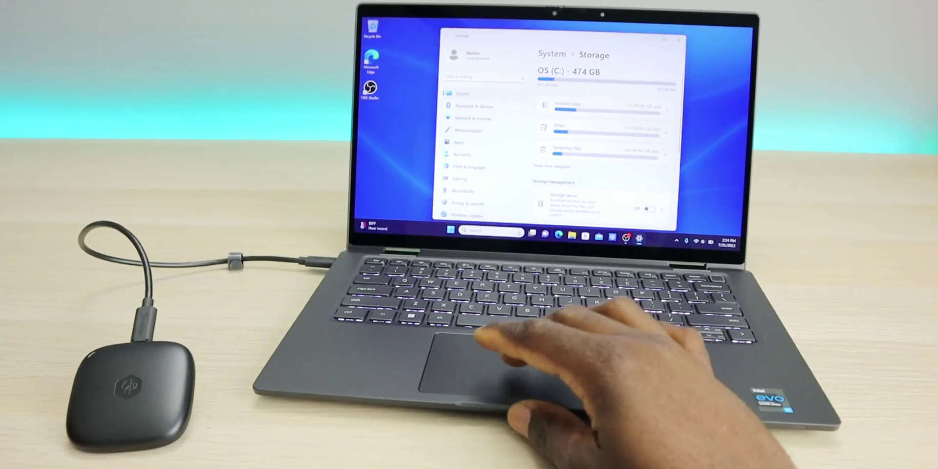
scroll(596, 165, down, 1)
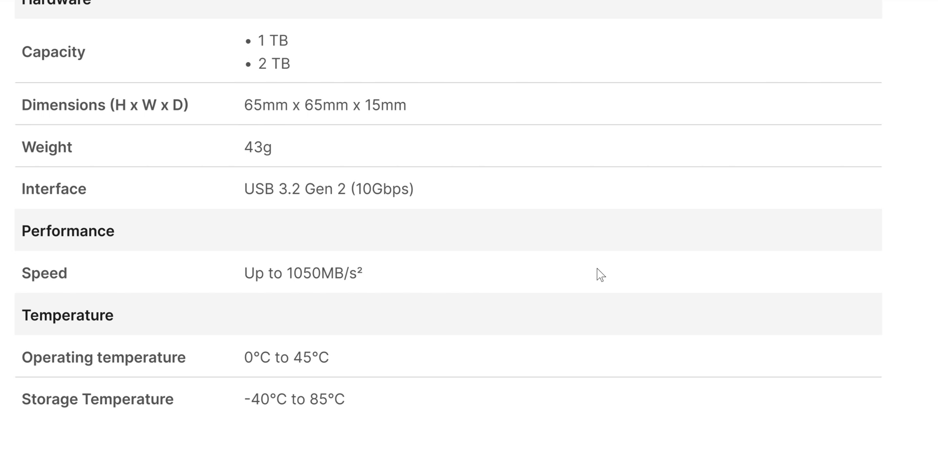
- Scroll the datasheet down to the Software requirements and environment/packaging sections
scroll(561, 303, down, 2)
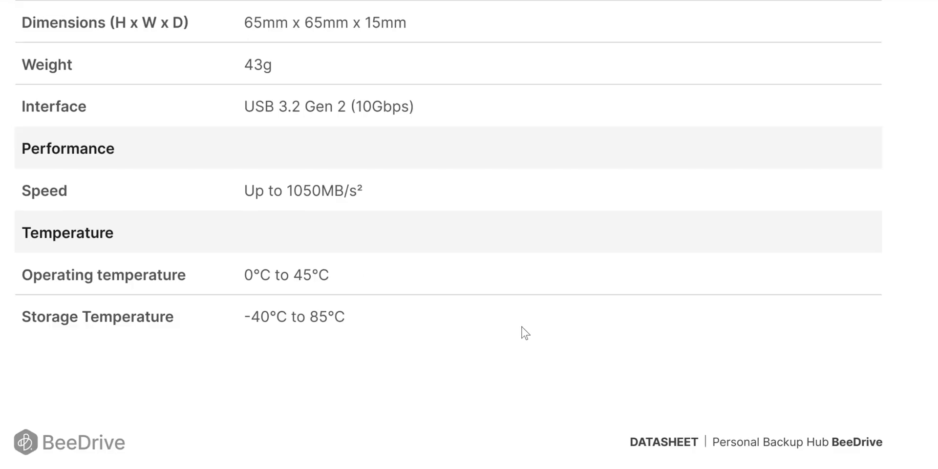
scroll(528, 317, down, 10)
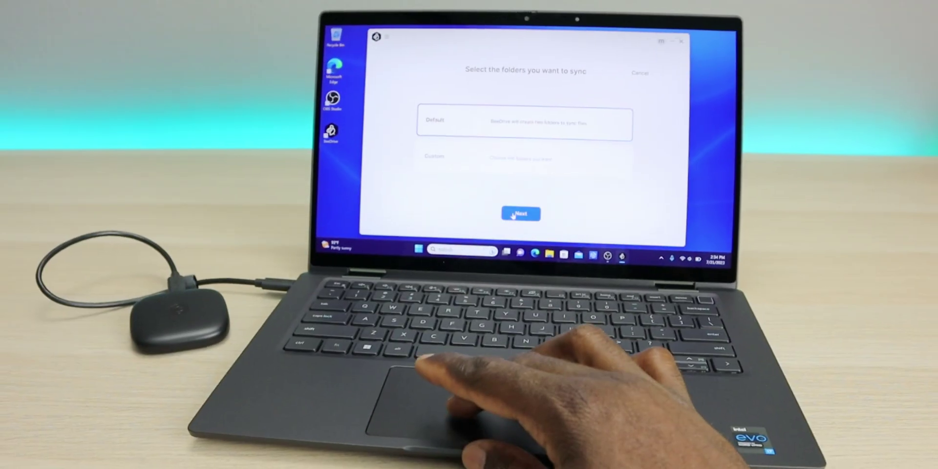
- Keep the Default sync folders on the laptop and move on with Next
click(519, 207)
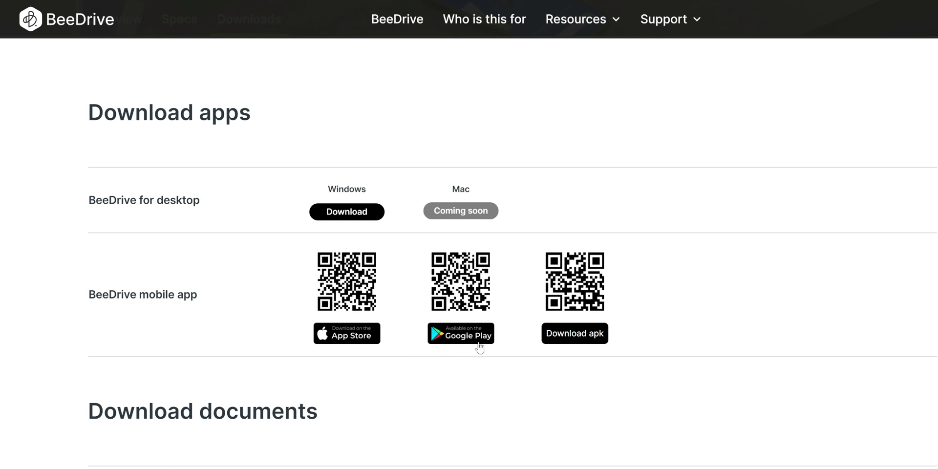
scroll(576, 337, down, 1)
scroll(587, 342, down, 2)
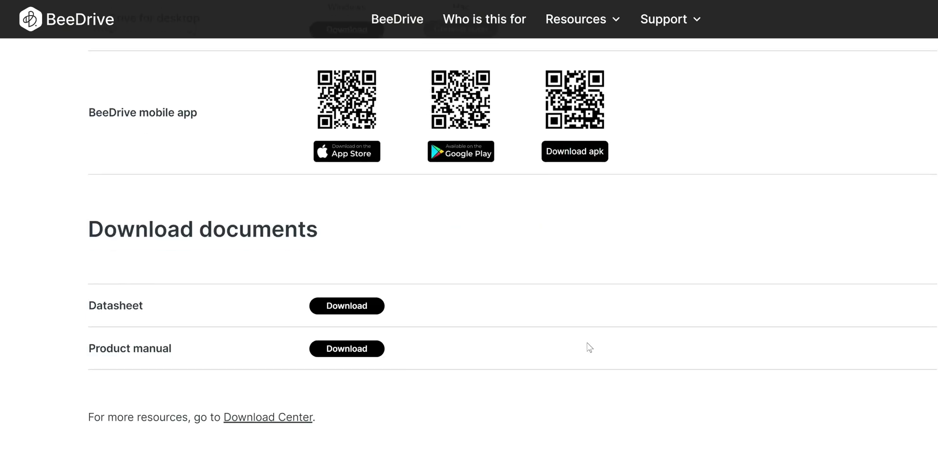
scroll(588, 345, up, 6)
scroll(584, 358, down, 2)
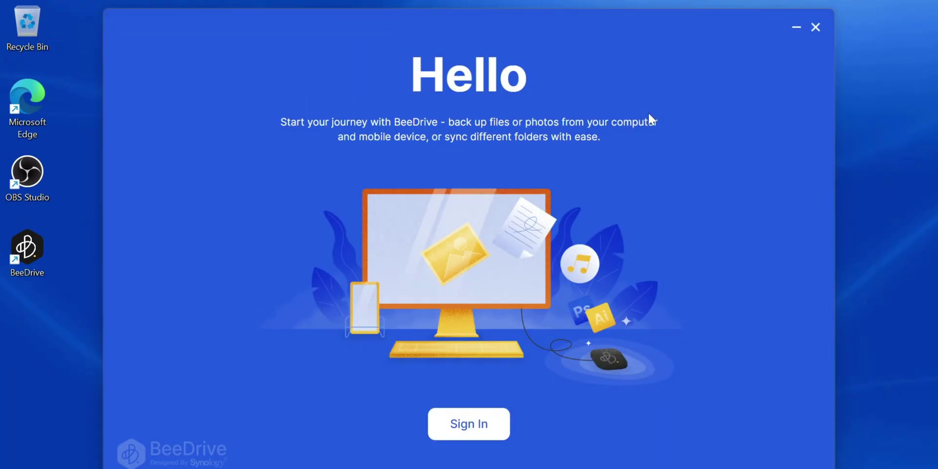
- Sign in to BeeDrive with the Synology account e-mail and password
key(Return)
text(t)
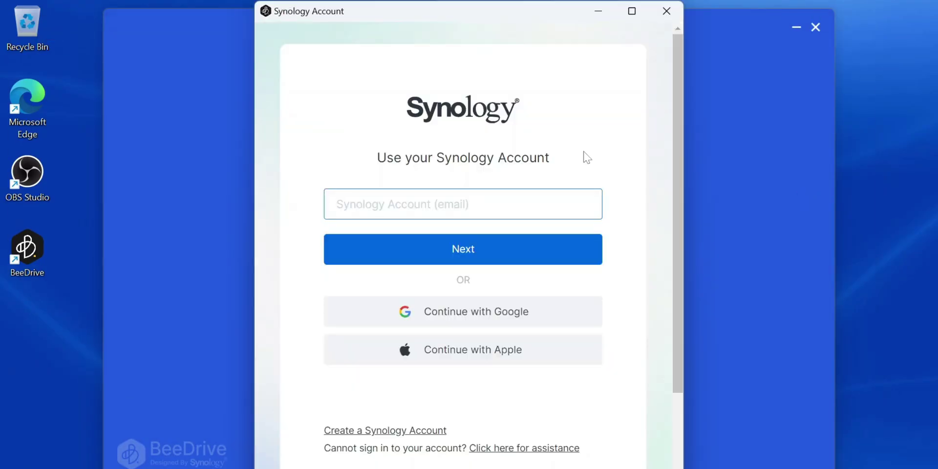
key(Return)
text(•••••••)
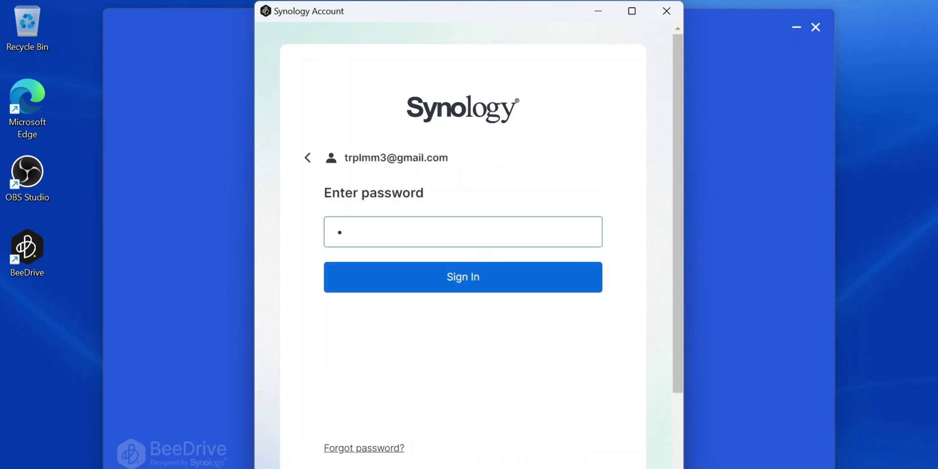
text(•••••••••)
key(Return)
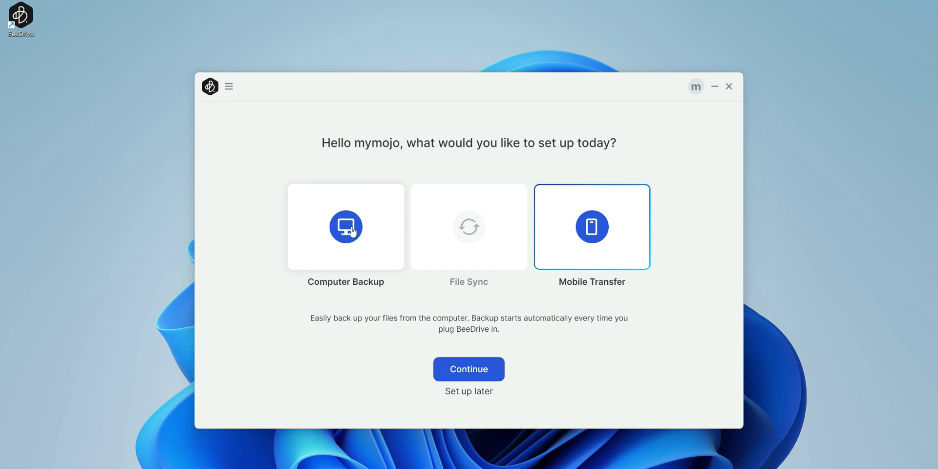
- Choose Computer Backup and browse the custom folder tree before returning to Default folders
click(396, 251)
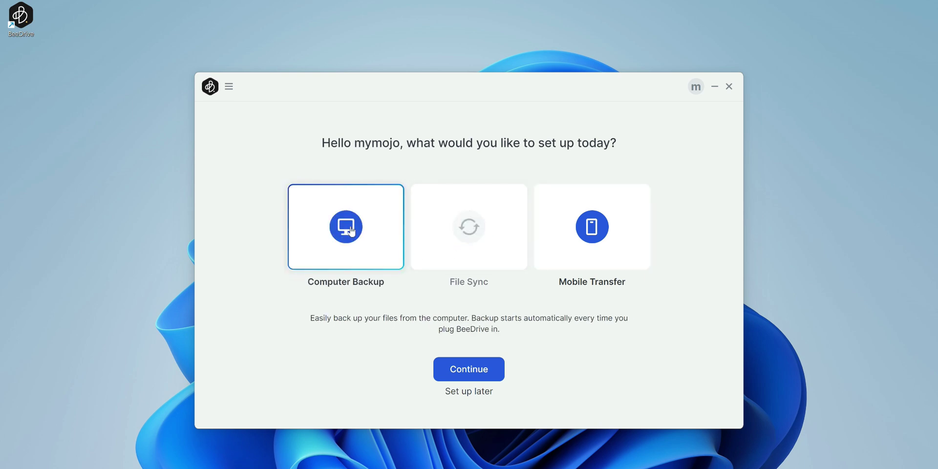
click(472, 369)
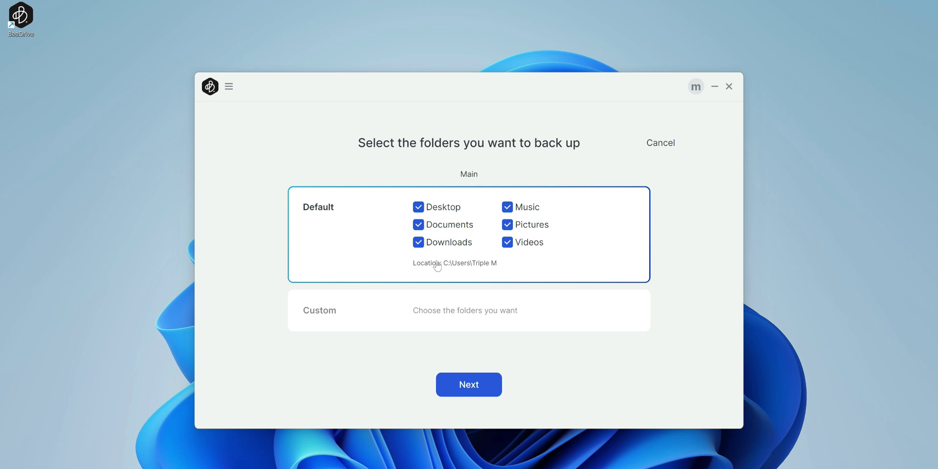
click(432, 317)
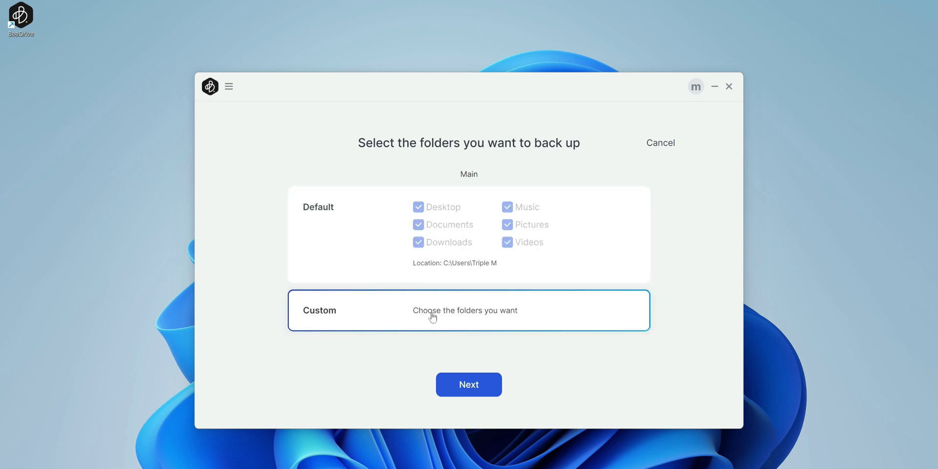
click(483, 380)
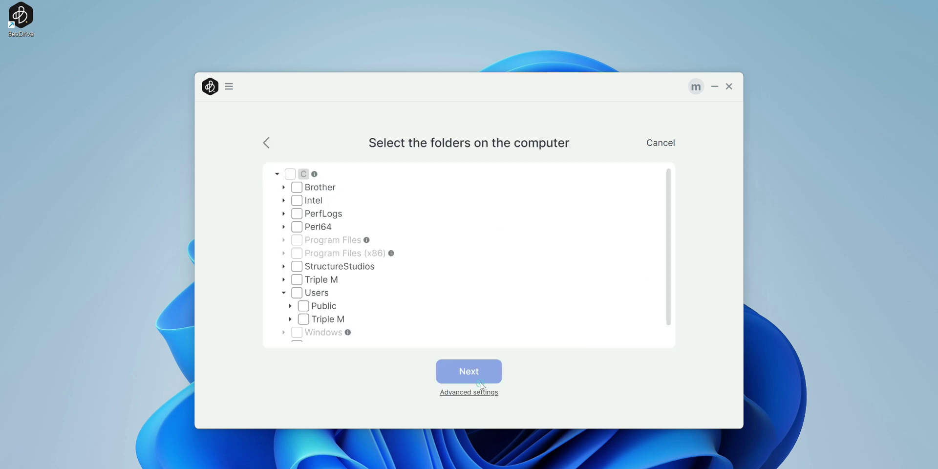
scroll(333, 299, down, 1)
scroll(332, 299, up, 1)
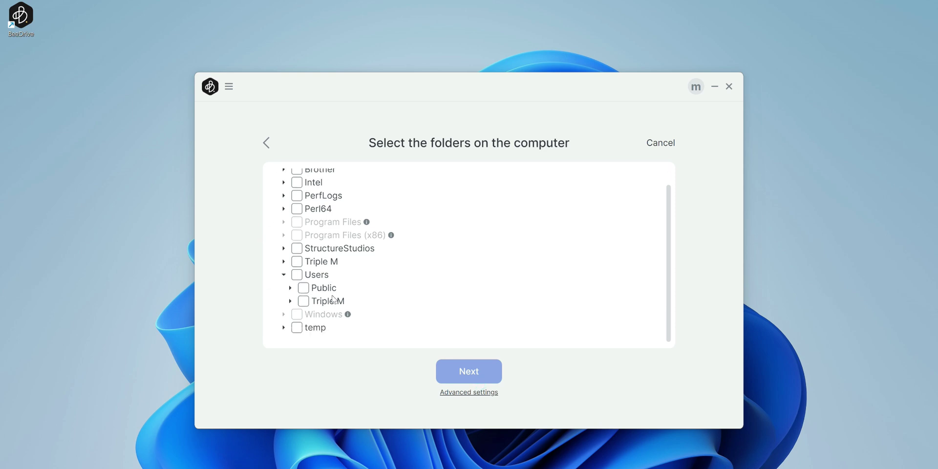
click(267, 142)
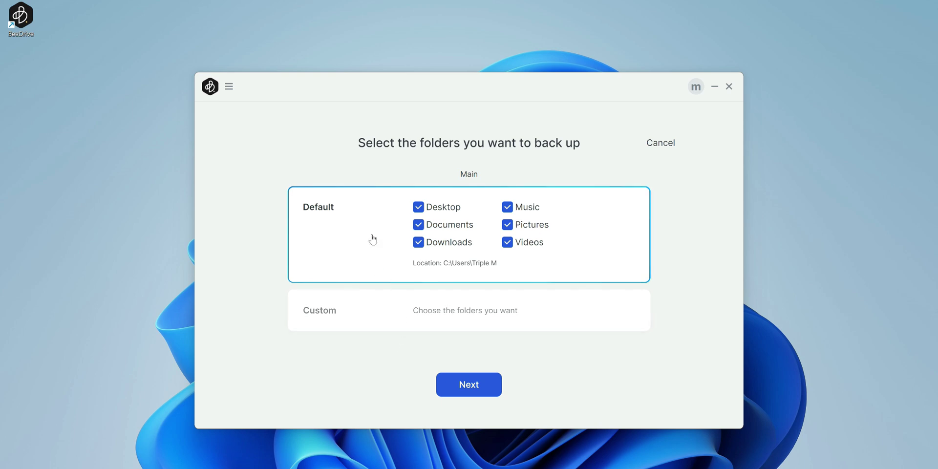
- Untick Downloads, Documents, Videos, Pictures and Music, then back up only Desktop now
click(418, 242)
click(418, 224)
click(507, 242)
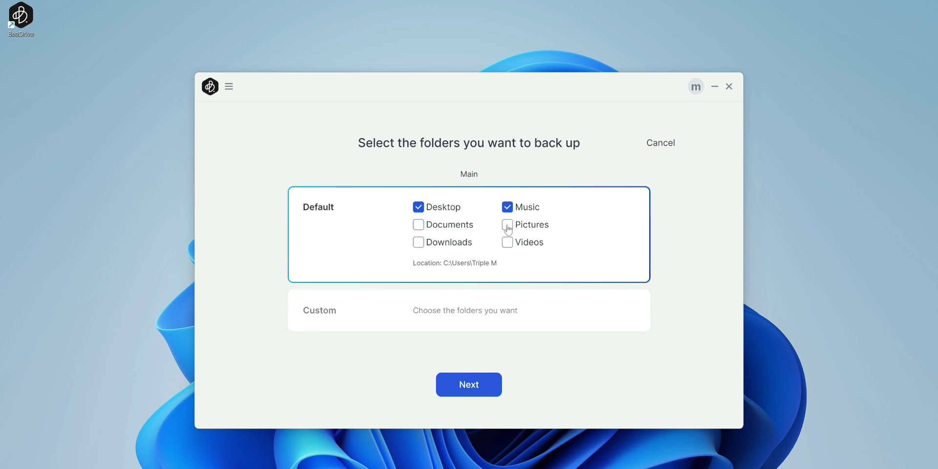
click(507, 225)
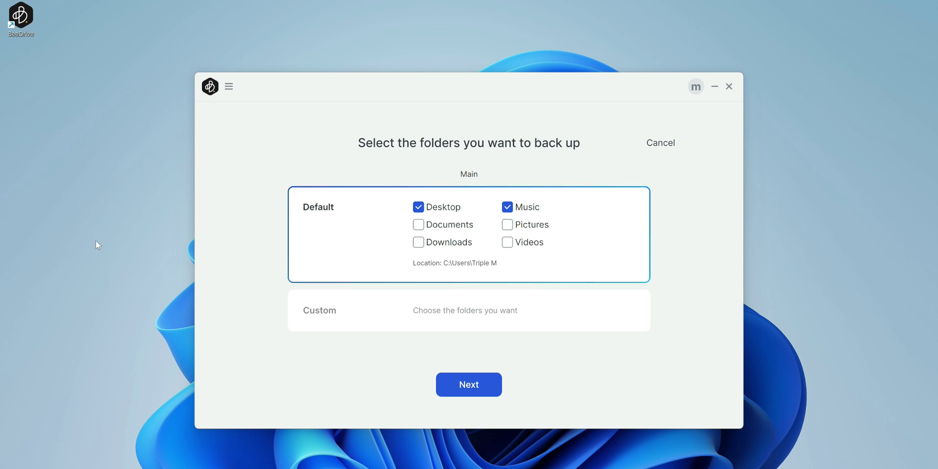
click(506, 207)
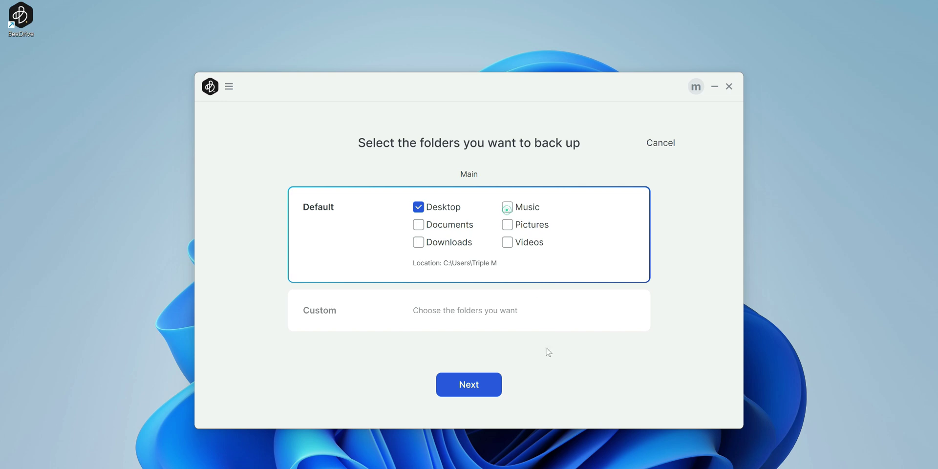
click(478, 389)
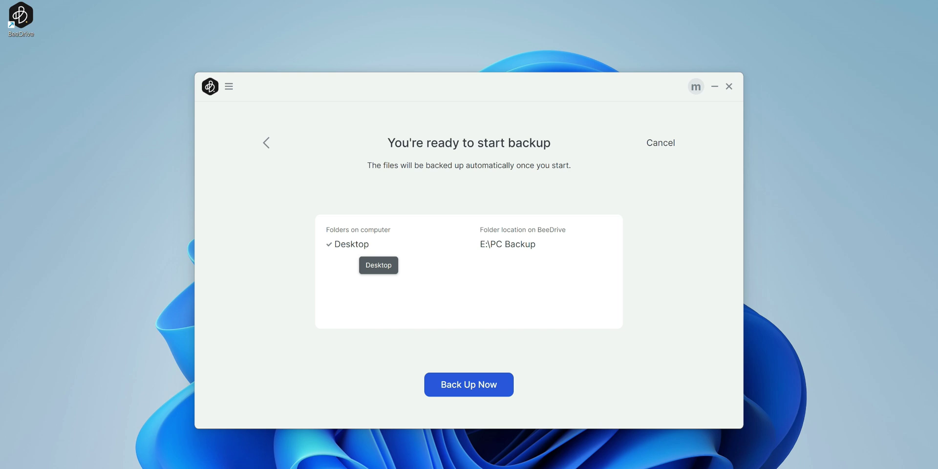
click(470, 389)
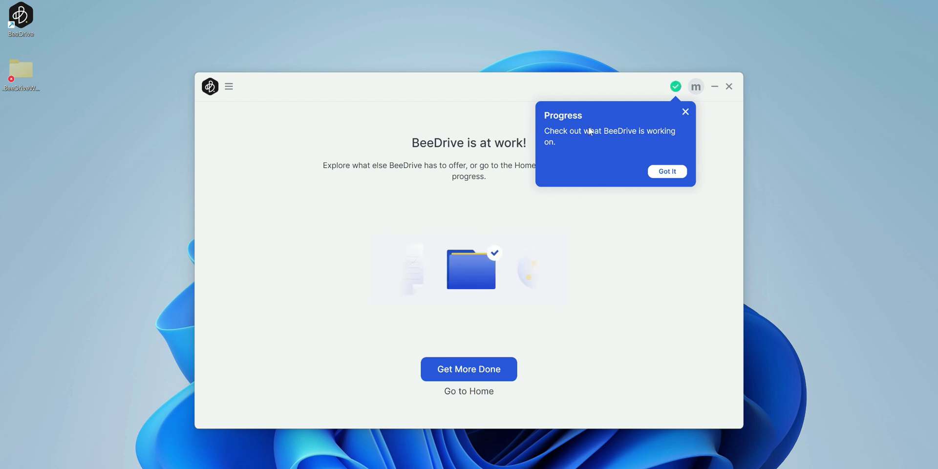
- Dismiss the Progress tip and choose Get More Done
click(676, 172)
click(474, 373)
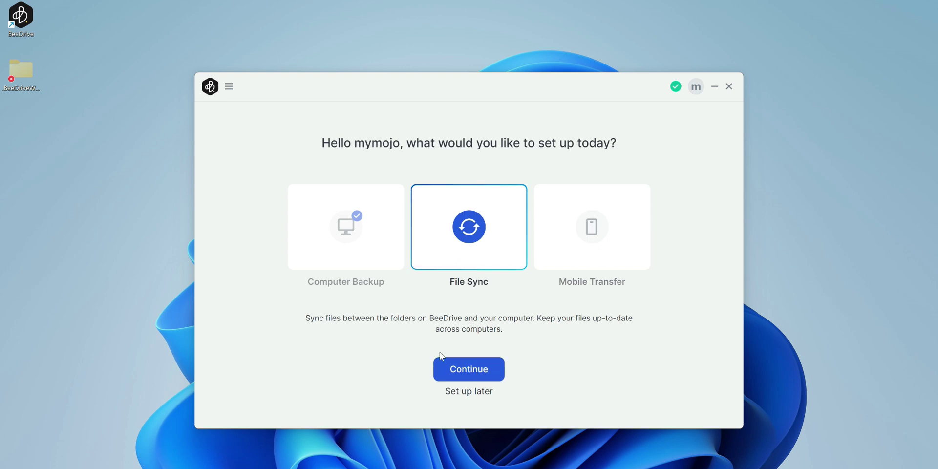
- Accept File Sync's default BeeDrive folders on C: and E:, and open Advanced settings
click(467, 372)
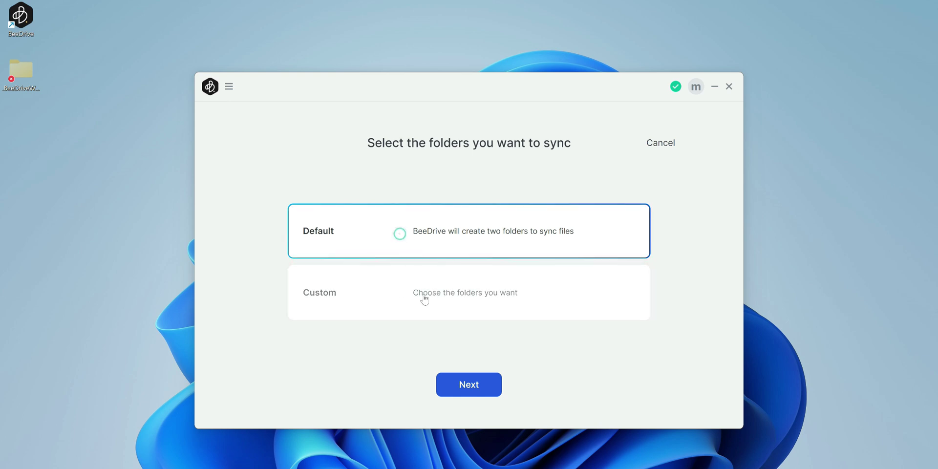
click(466, 384)
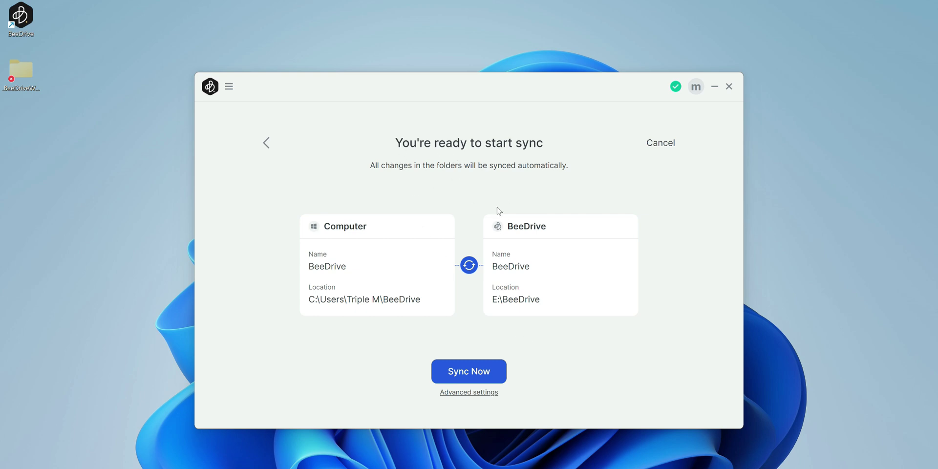
click(476, 393)
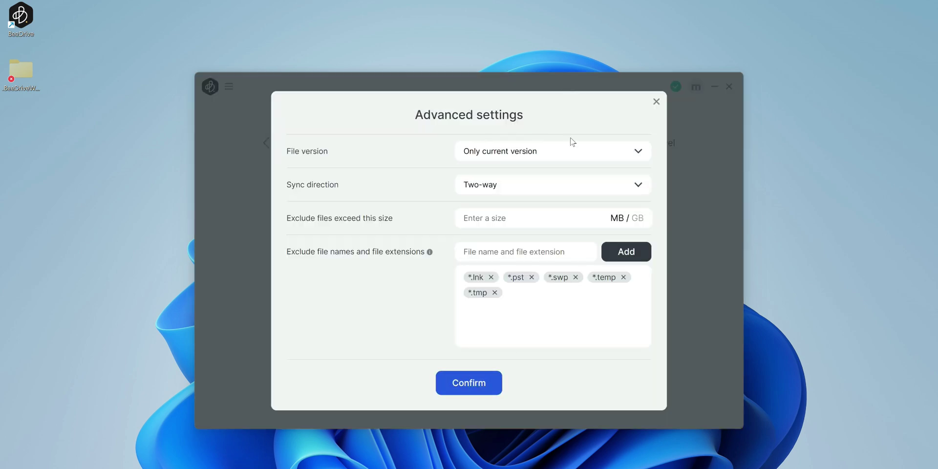
- Review the File version and Sync direction options, keeping Sync direction at Two-way
click(549, 155)
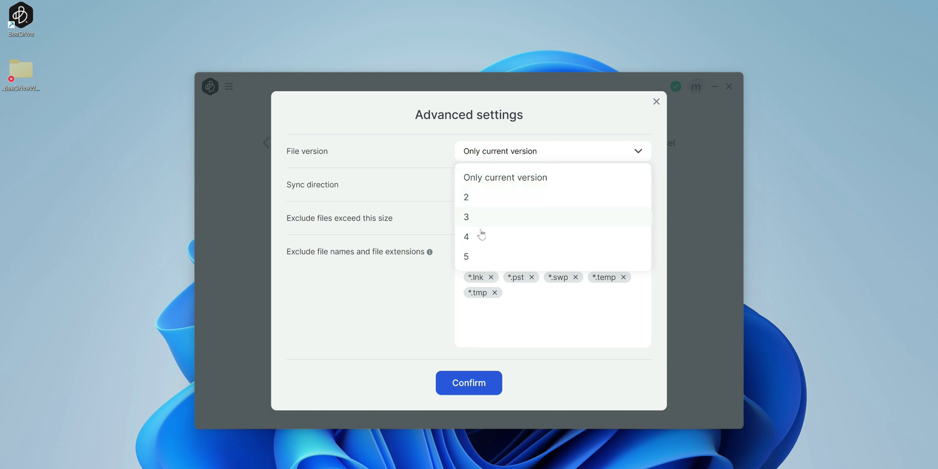
click(429, 150)
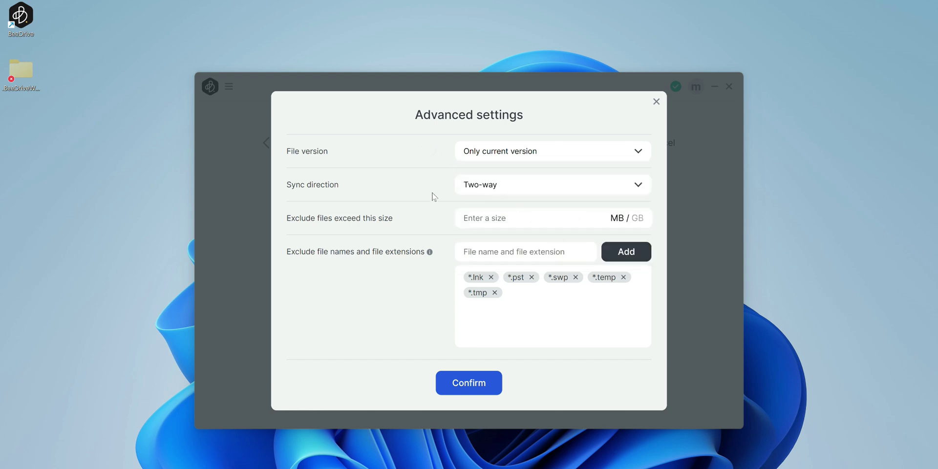
click(493, 188)
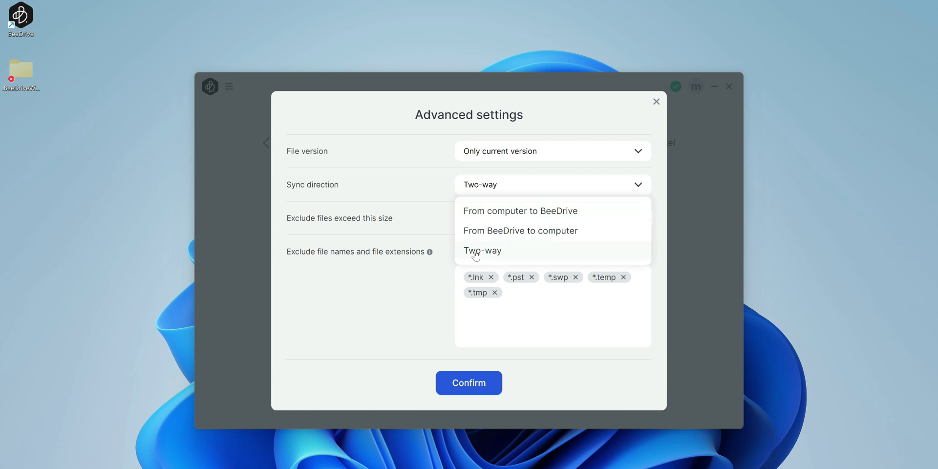
click(478, 252)
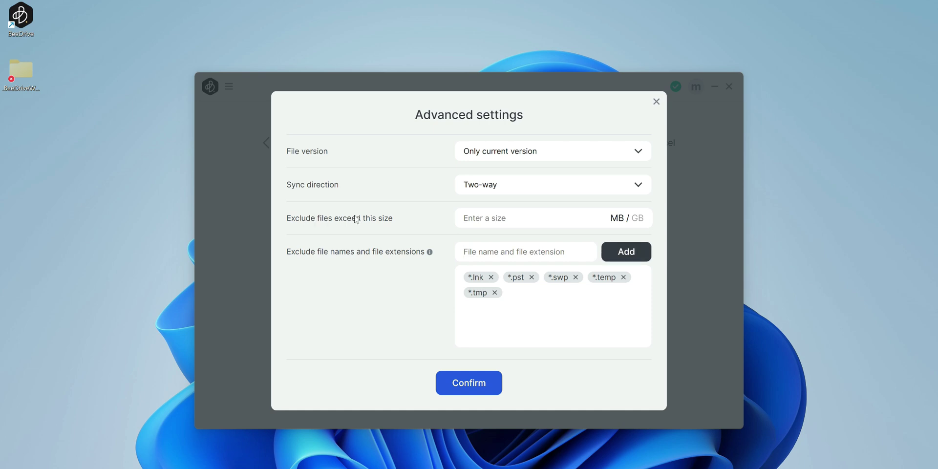
- Enter a 1 GB file size limit, clear it, then close Advanced settings and cancel File Sync
click(482, 215)
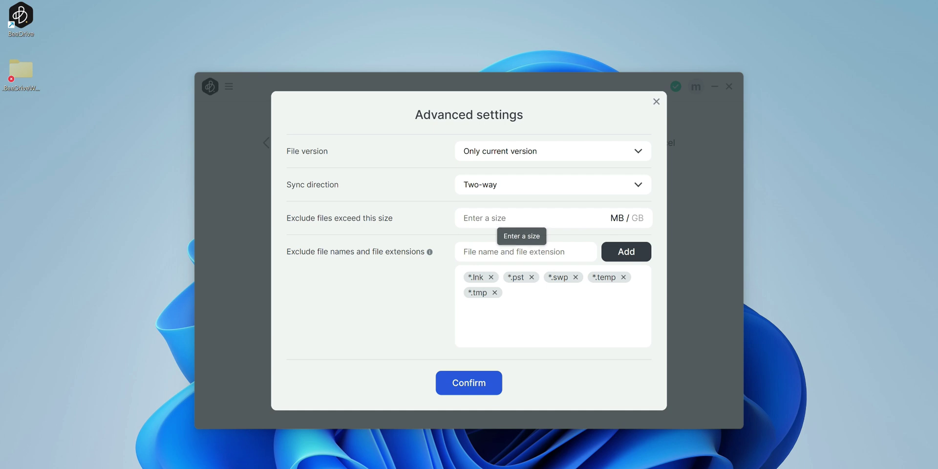
text(1)
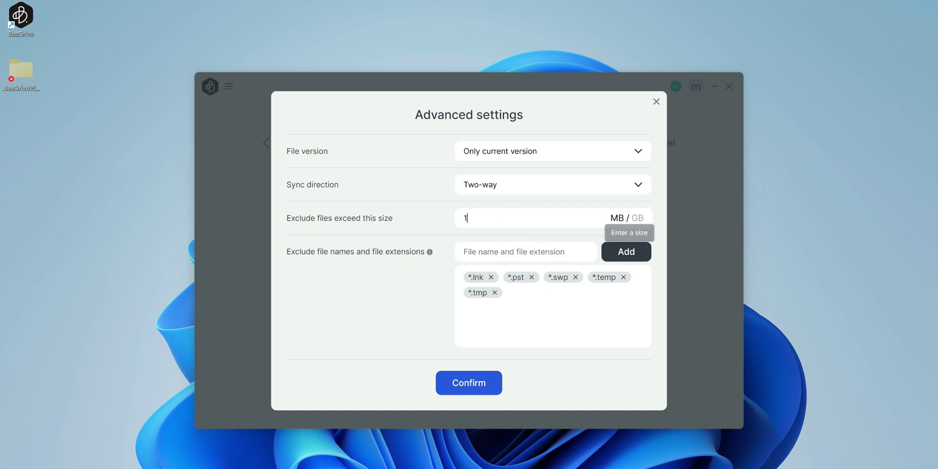
click(637, 218)
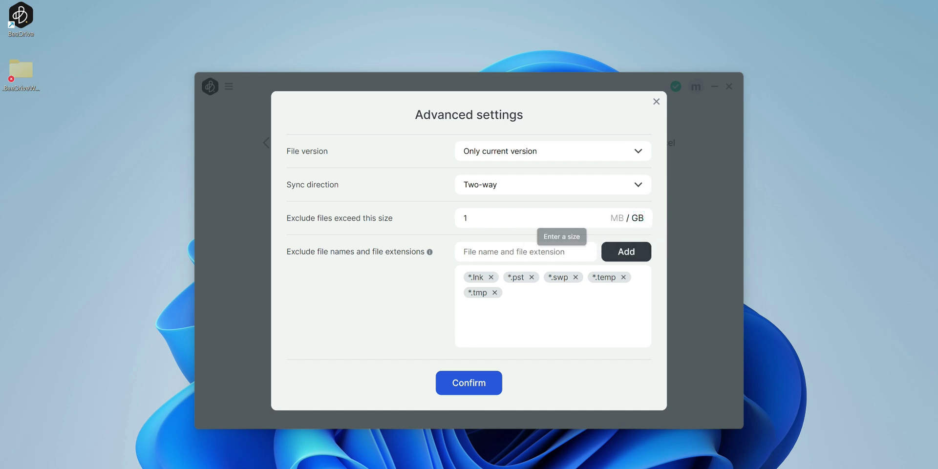
drag(470, 216, 452, 215)
key(BackSpace)
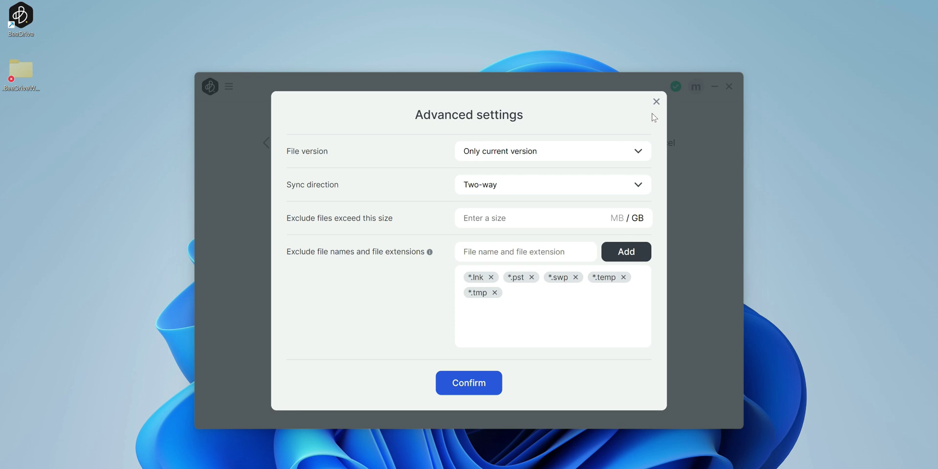
click(656, 101)
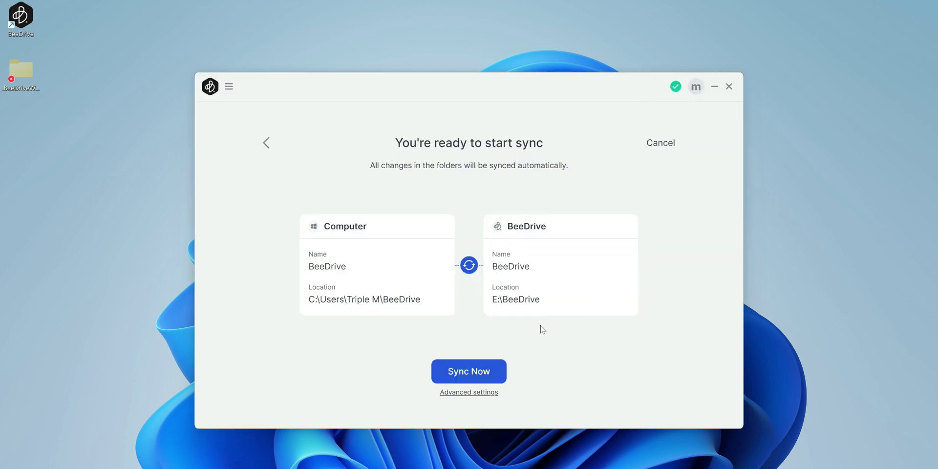
click(659, 142)
- Select Mobile Transfer and continue to its QR code pairing screen
click(594, 236)
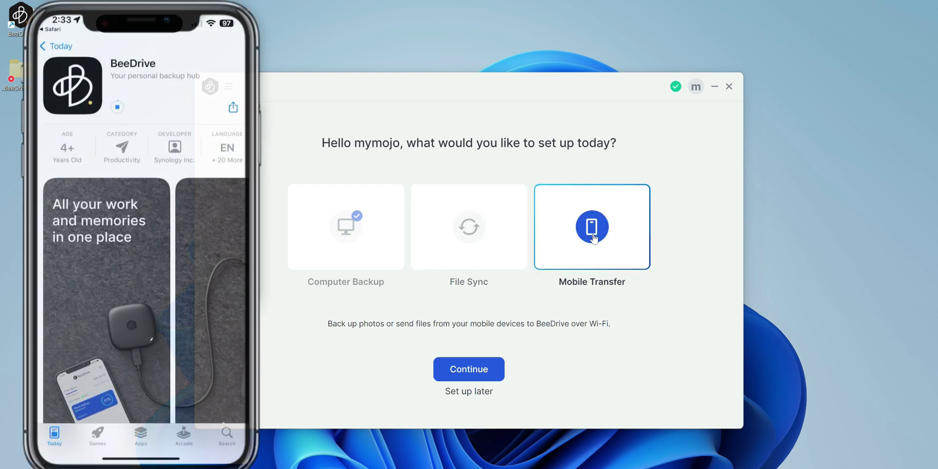
click(477, 370)
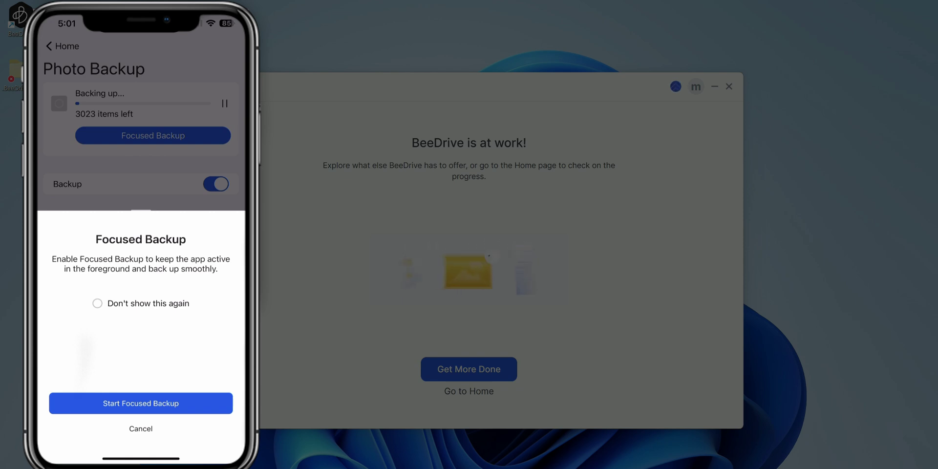
- Start the Focused Backup of the iPhone photos and let it run to completion
click(140, 403)
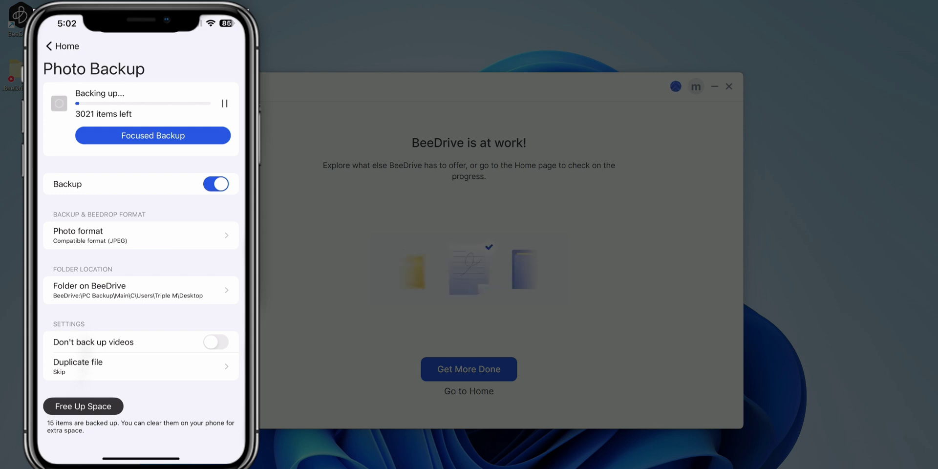
scroll(141, 244, down, 1)
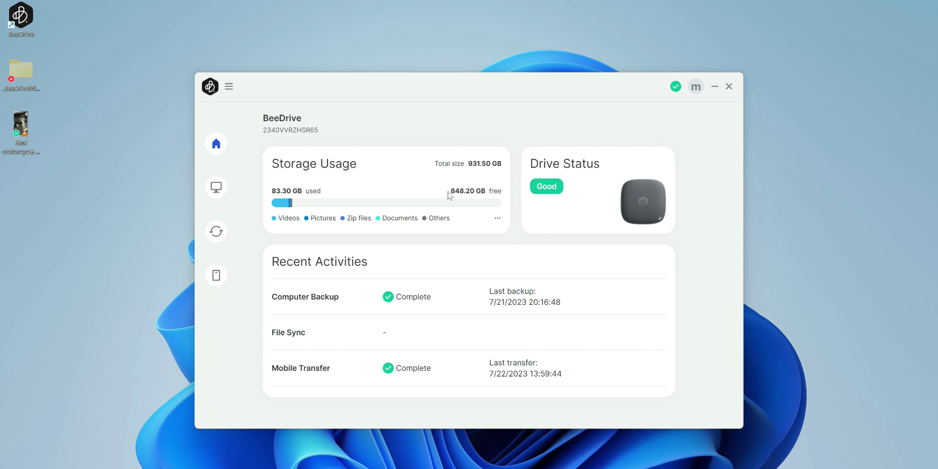
mouse_move(368, 304)
mouse_move(350, 361)
click(230, 87)
click(230, 87)
click(230, 87)
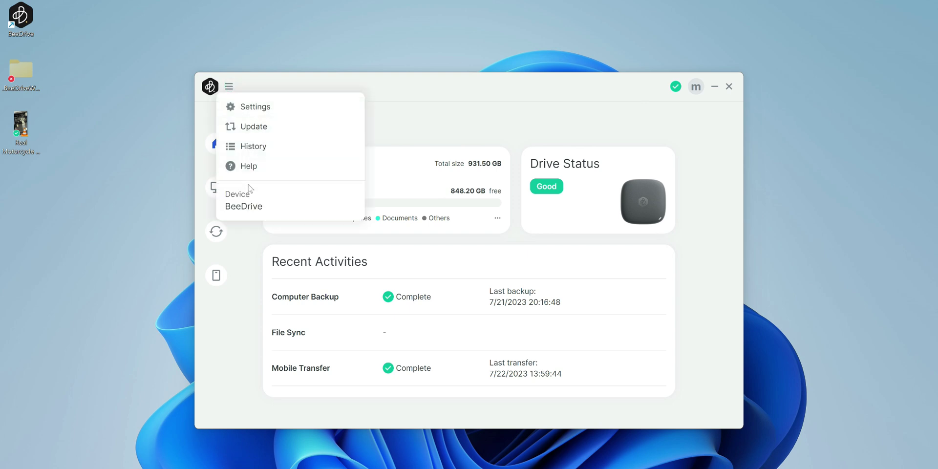
click(246, 108)
click(543, 110)
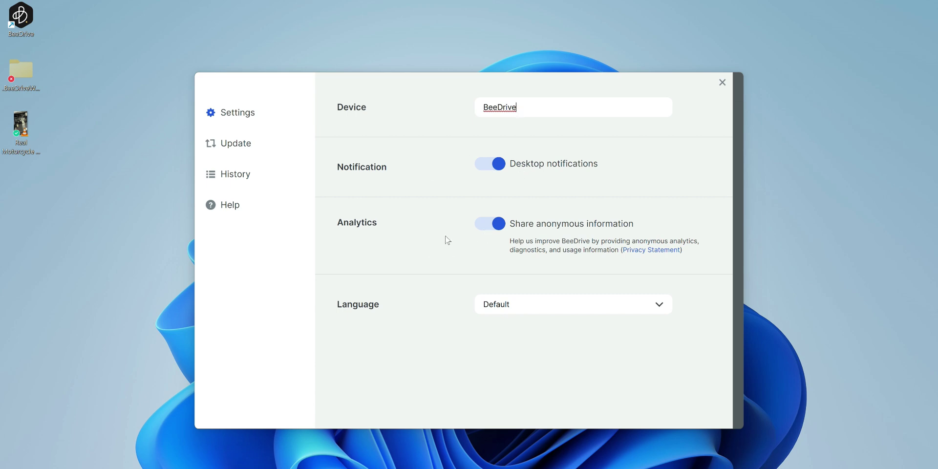
click(511, 309)
click(397, 317)
click(244, 146)
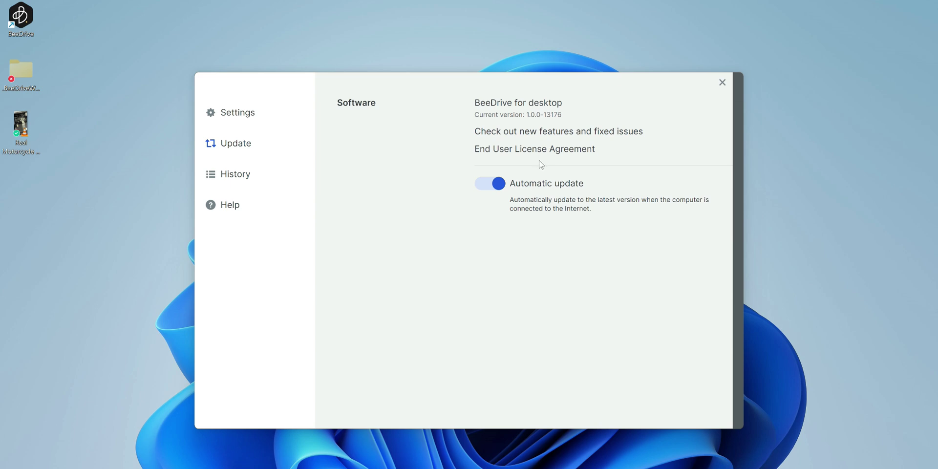
click(231, 175)
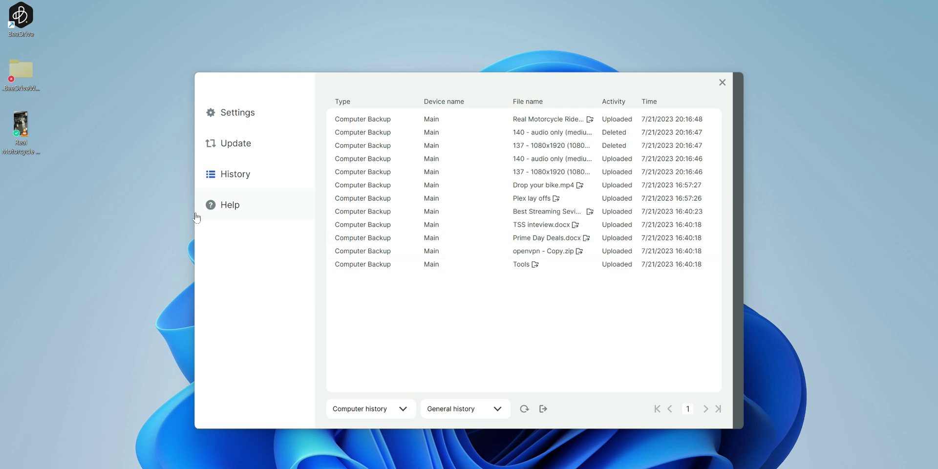
click(225, 205)
click(211, 113)
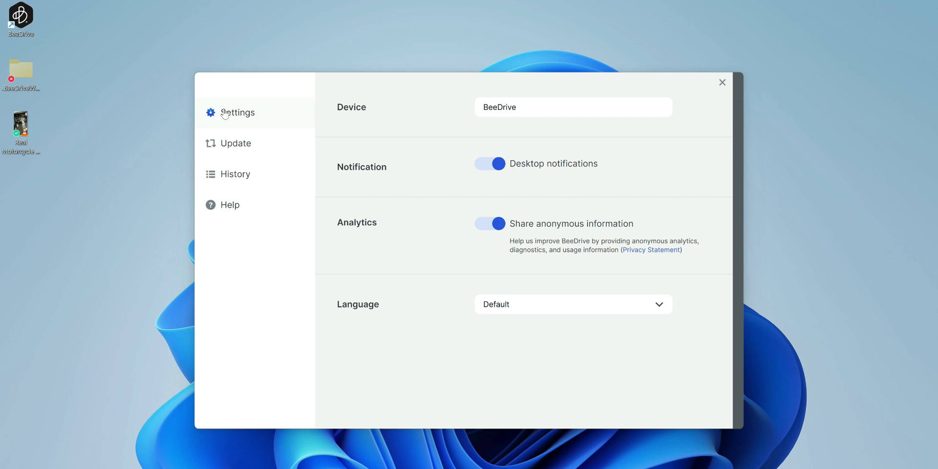
- Close settings and show the Computer Backup page: Desktop backed up to E:\PC Backup\Main, Complete
click(722, 87)
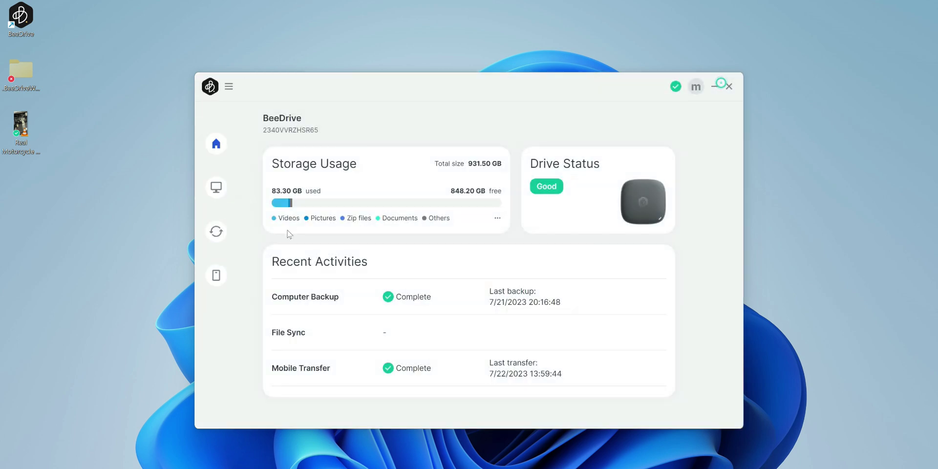
click(217, 186)
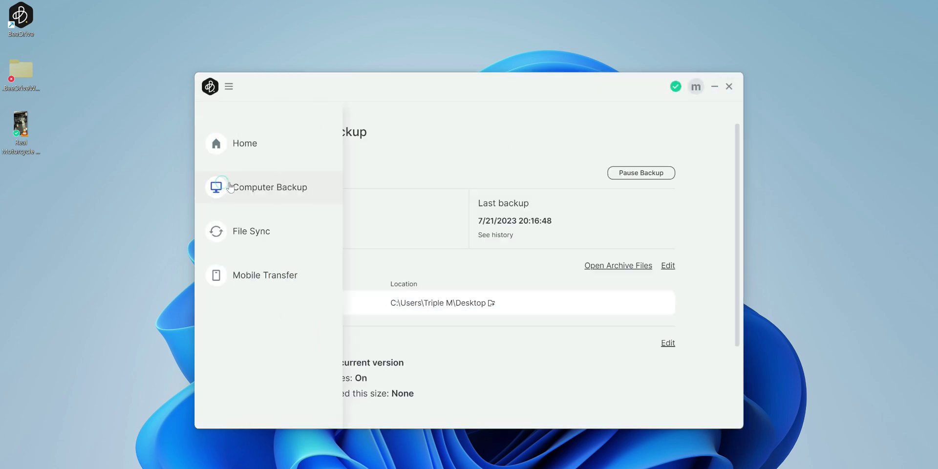
click(223, 145)
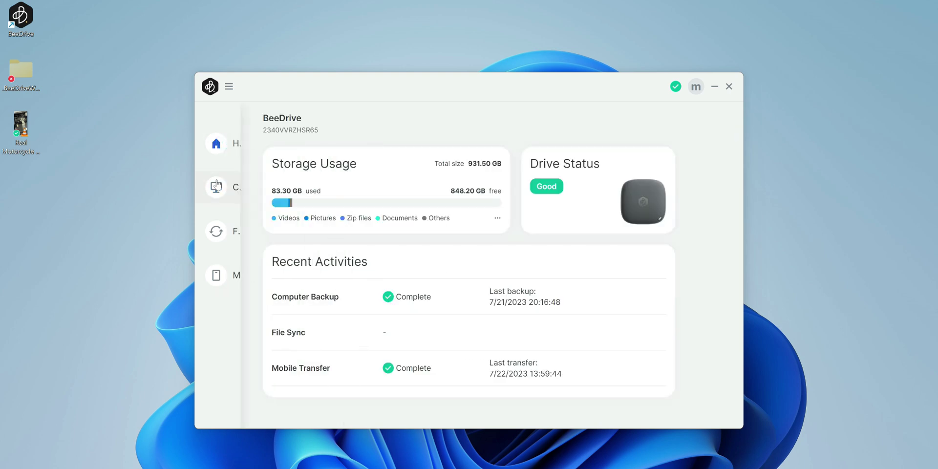
click(261, 193)
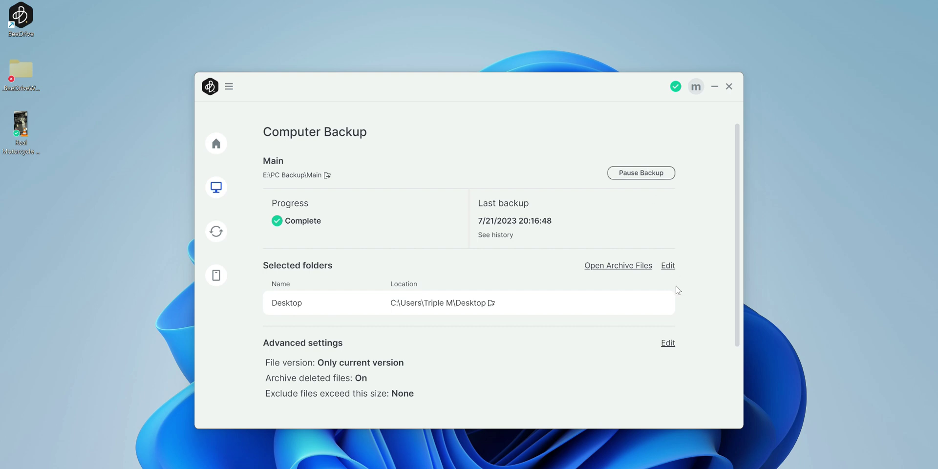
- Keep 'Only current version' as the backup file version in Advanced settings and confirm
click(667, 344)
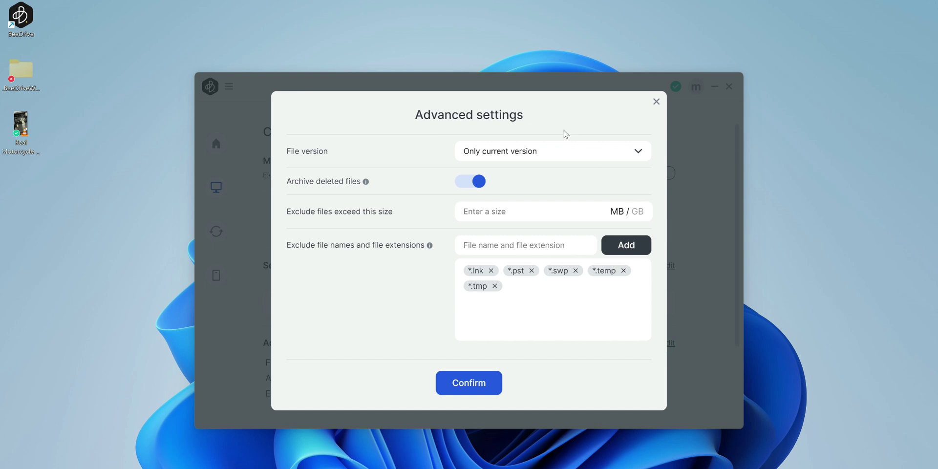
click(550, 152)
click(550, 152)
click(551, 152)
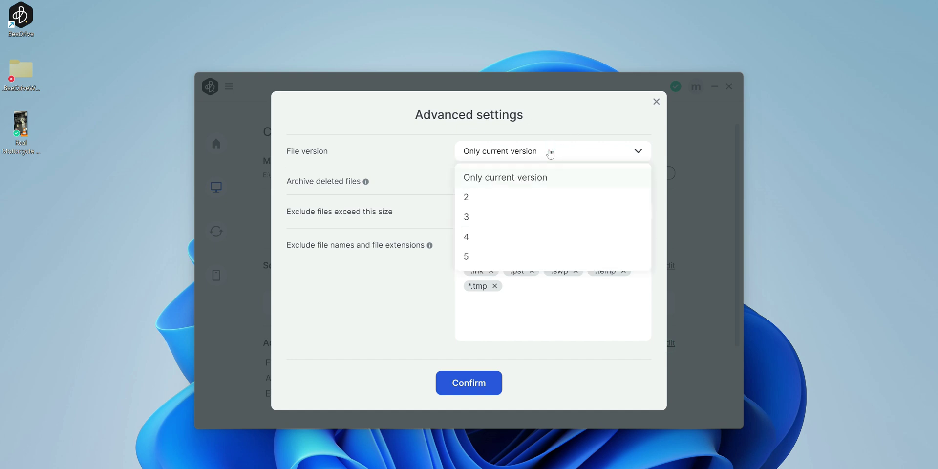
click(549, 152)
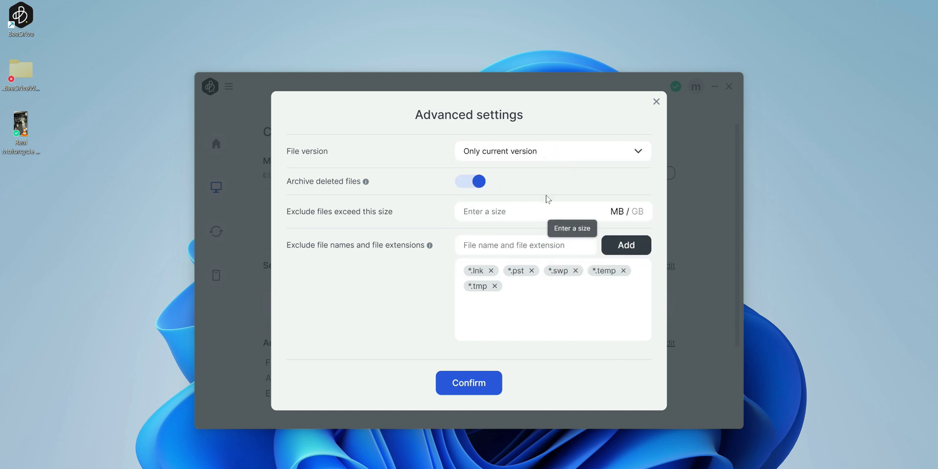
click(656, 101)
- Start a File Sync setup with custom folders and continue to folder selection
click(216, 231)
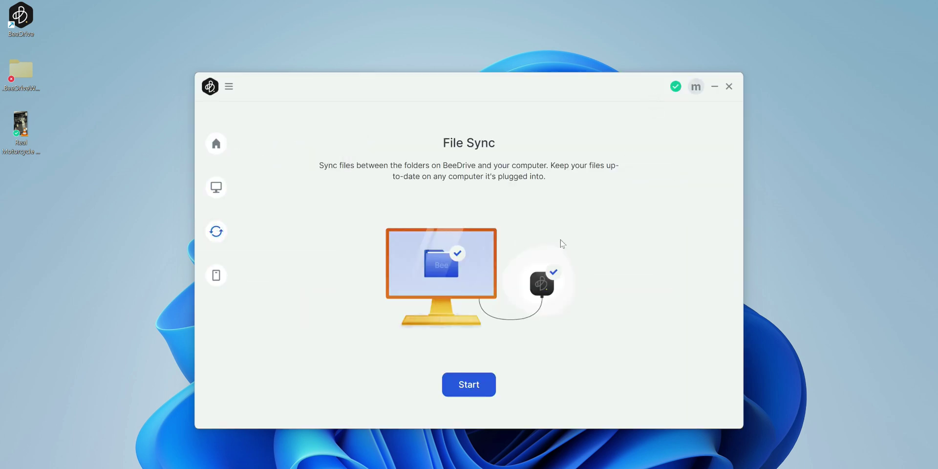
click(470, 386)
click(398, 299)
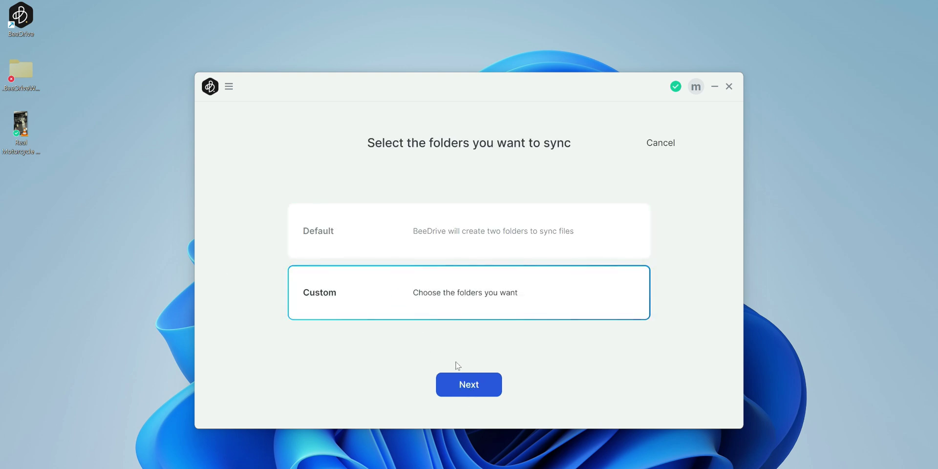
click(468, 388)
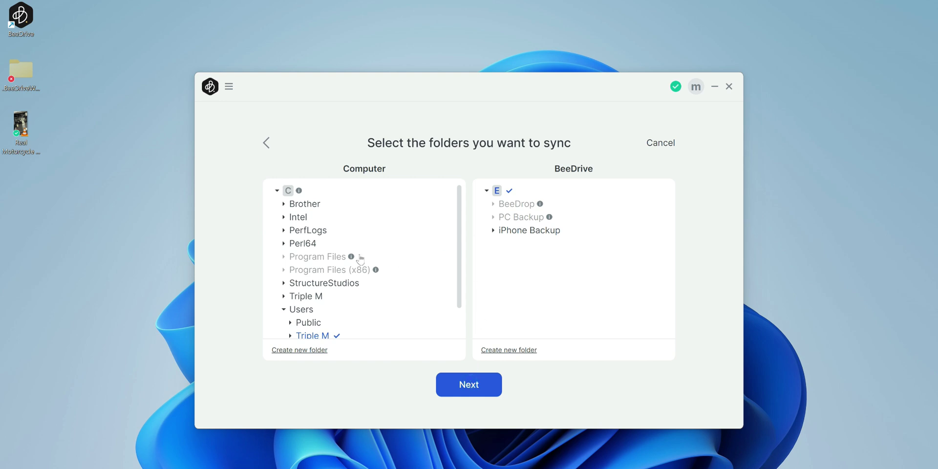
- Browse the sync folder tree and expand the Triple M user folder
scroll(349, 287, down, 1)
scroll(315, 305, up, 1)
scroll(305, 303, down, 1)
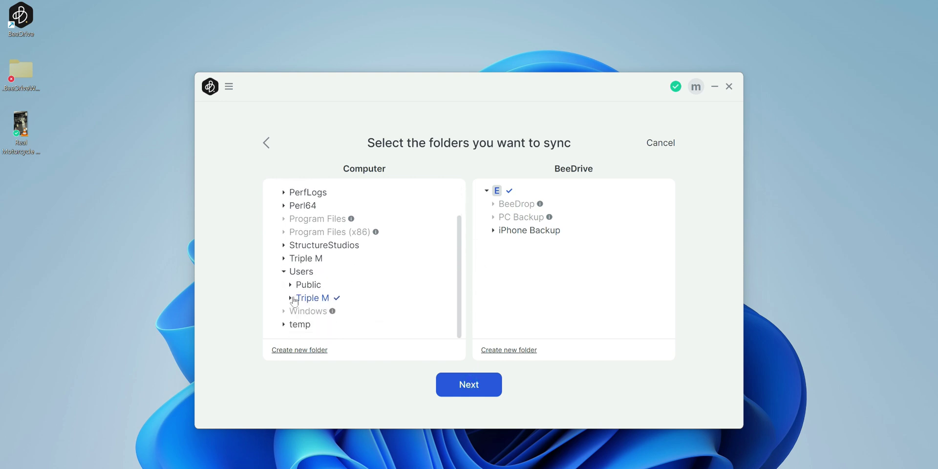
click(290, 297)
scroll(293, 297, down, 2)
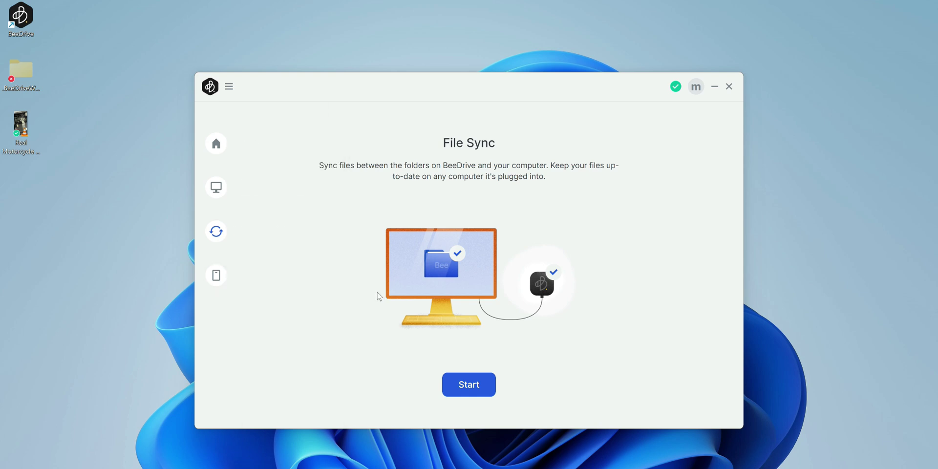
- Go to Mobile Transfer and open the E:\iPhone Backup folder in File Explorer
click(244, 278)
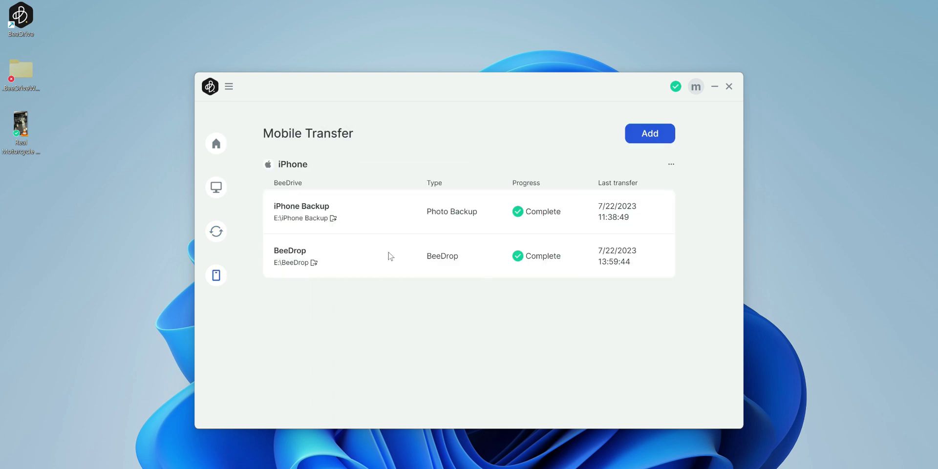
click(306, 218)
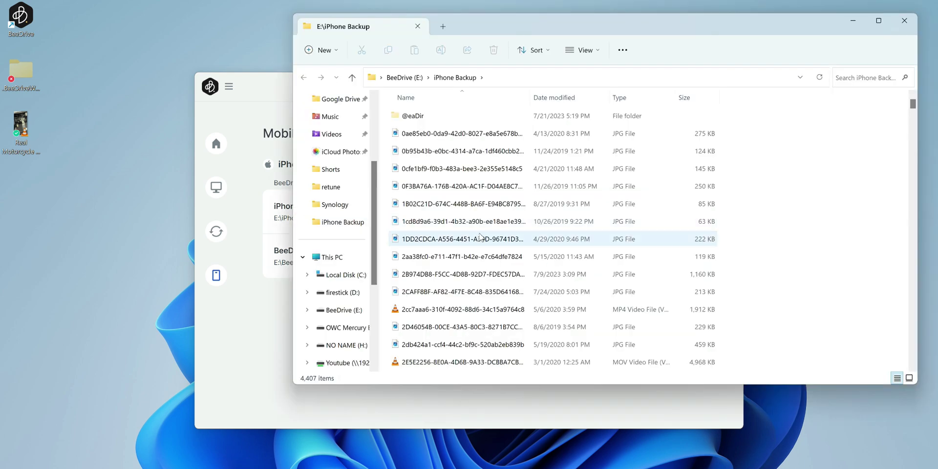
click(433, 187)
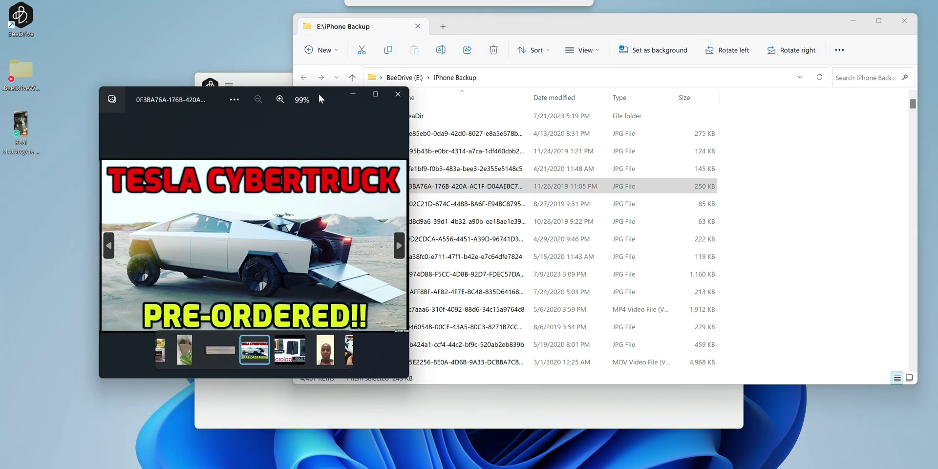
click(397, 93)
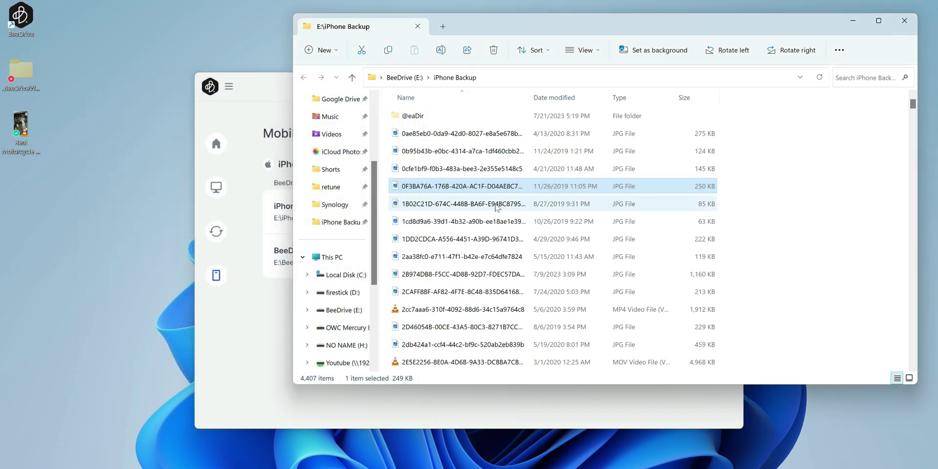
double_click(495, 204)
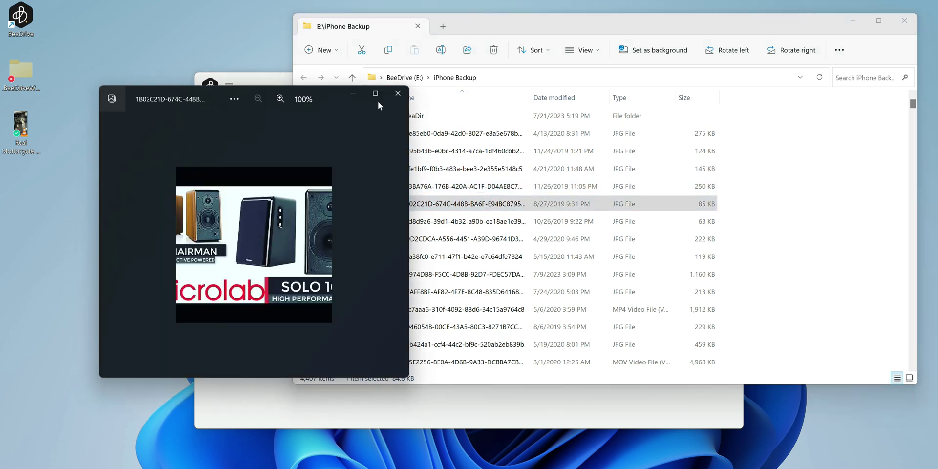
click(397, 93)
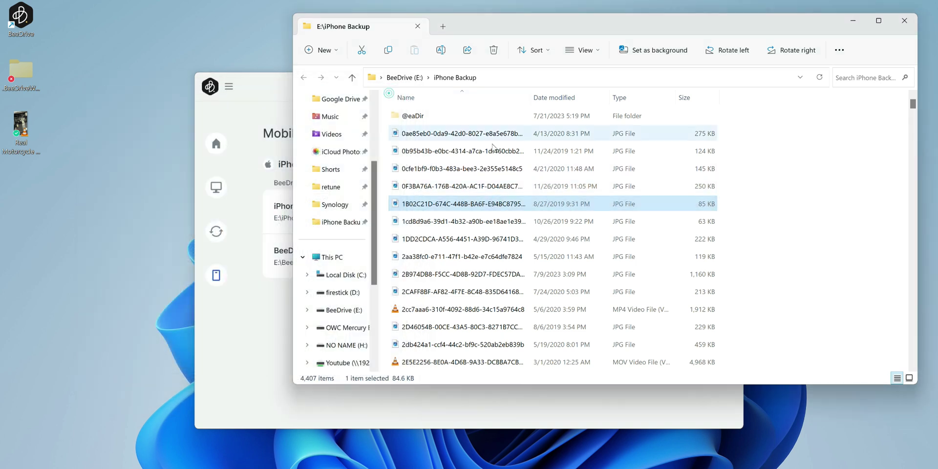
- Sort the iPhone Backup files by date modified, newest first
click(555, 100)
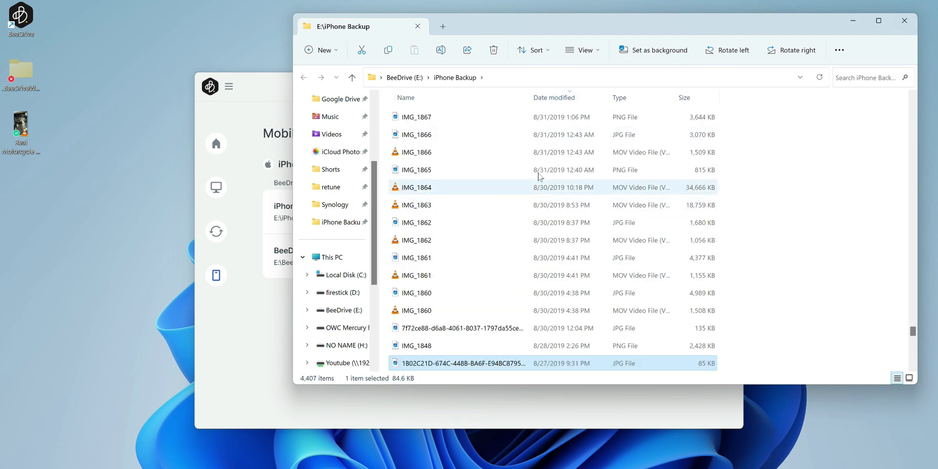
scroll(542, 125, up, 15)
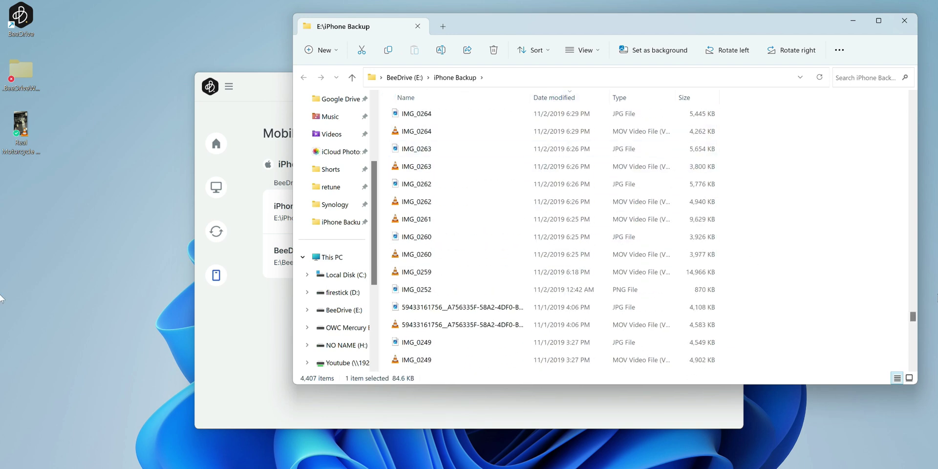
scroll(910, 319, down, 1)
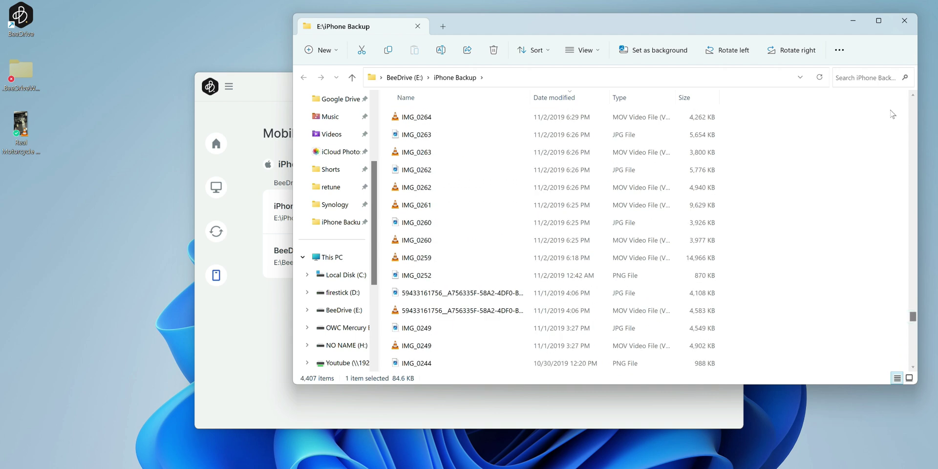
scroll(912, 315, up, 10)
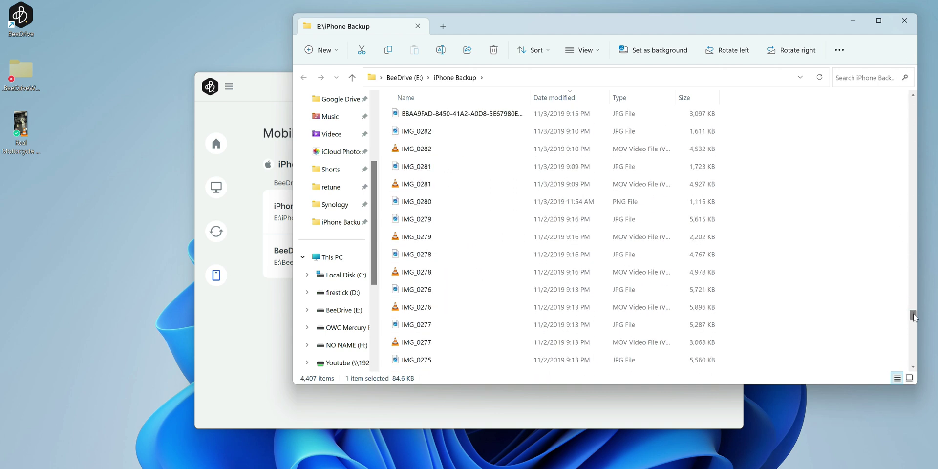
drag(913, 315, 913, 114)
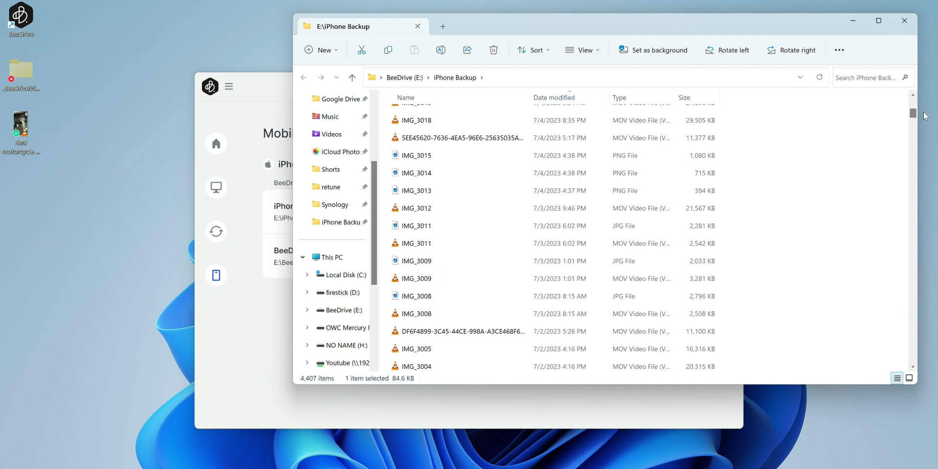
- Preview the motorbike meme video and the IMG_3012 video, closing each player
double_click(414, 136)
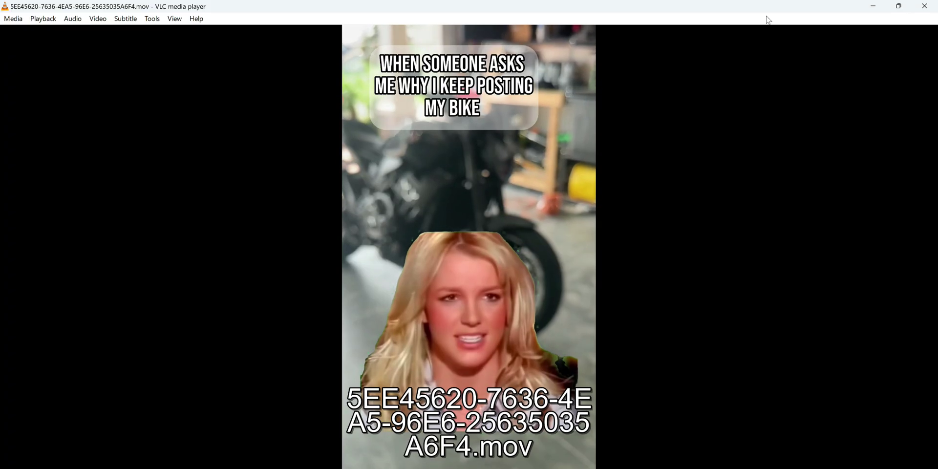
click(924, 6)
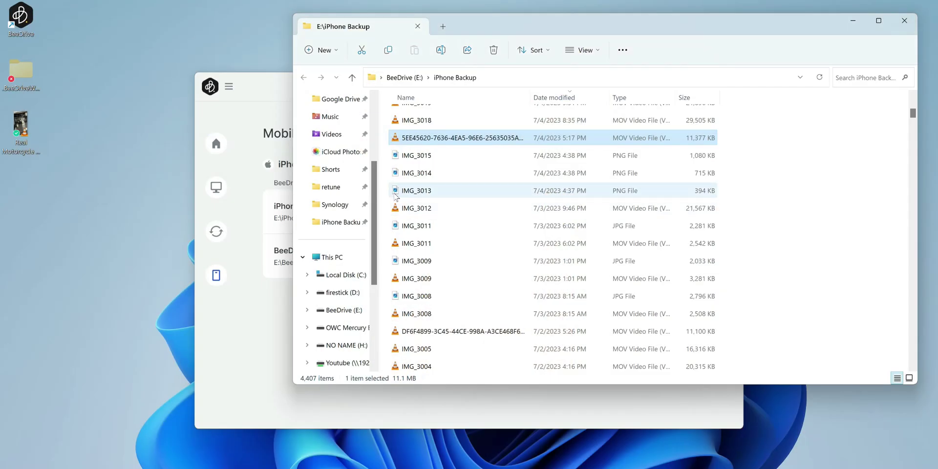
click(420, 209)
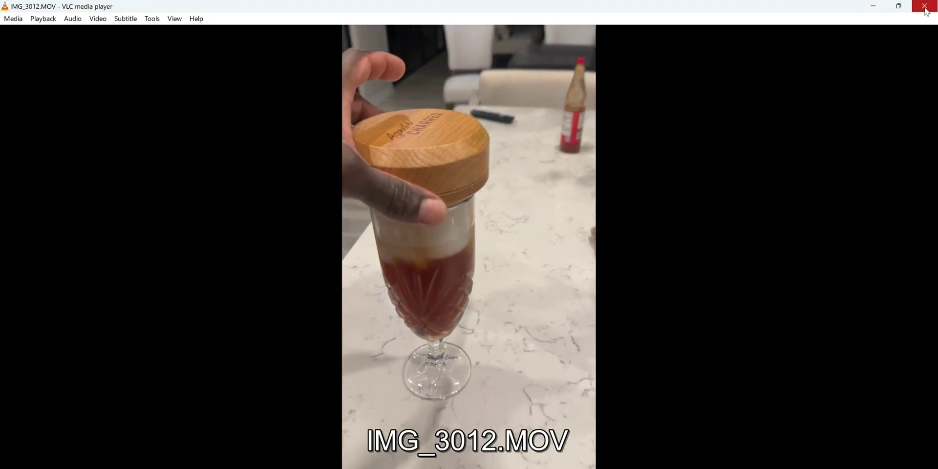
click(924, 6)
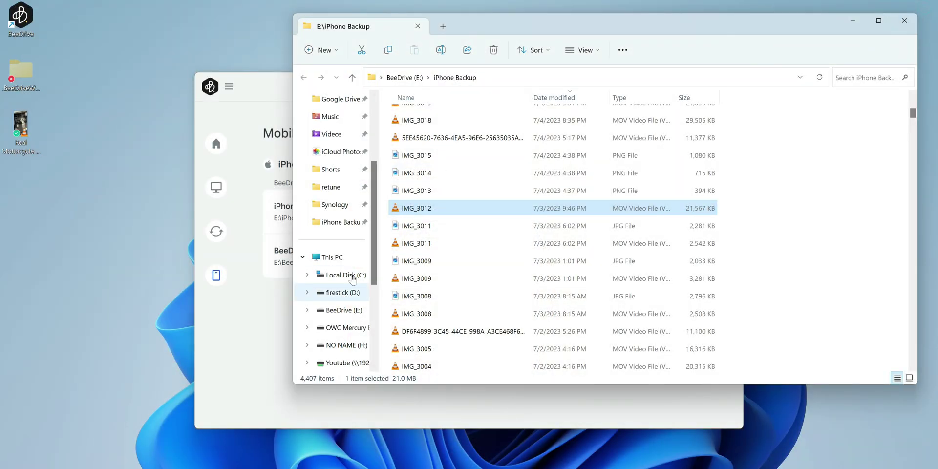
scroll(548, 209, up, 12)
scroll(544, 213, down, 1)
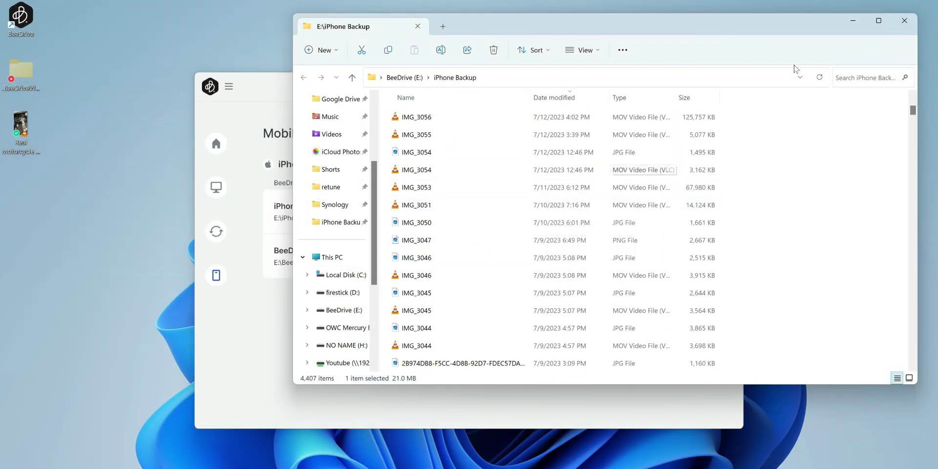
- Switch the folder to large, then extra large icons, and finally Details view
click(580, 50)
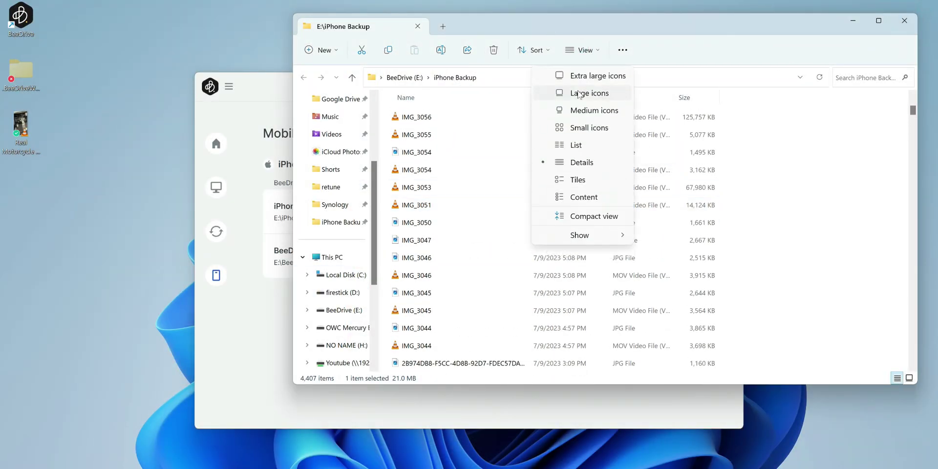
click(578, 93)
click(580, 50)
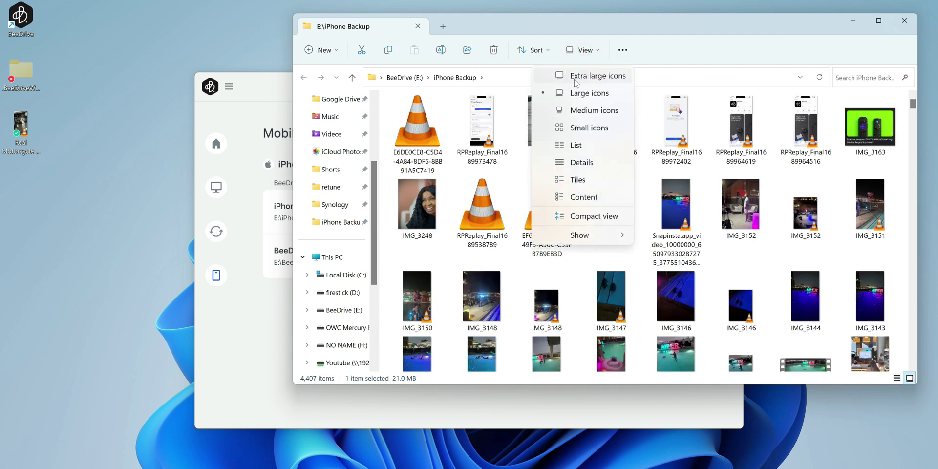
click(574, 76)
click(580, 55)
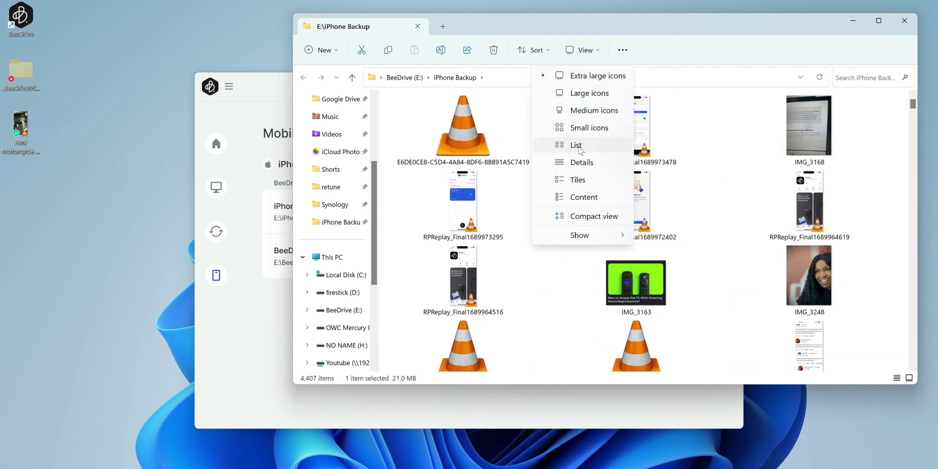
click(581, 163)
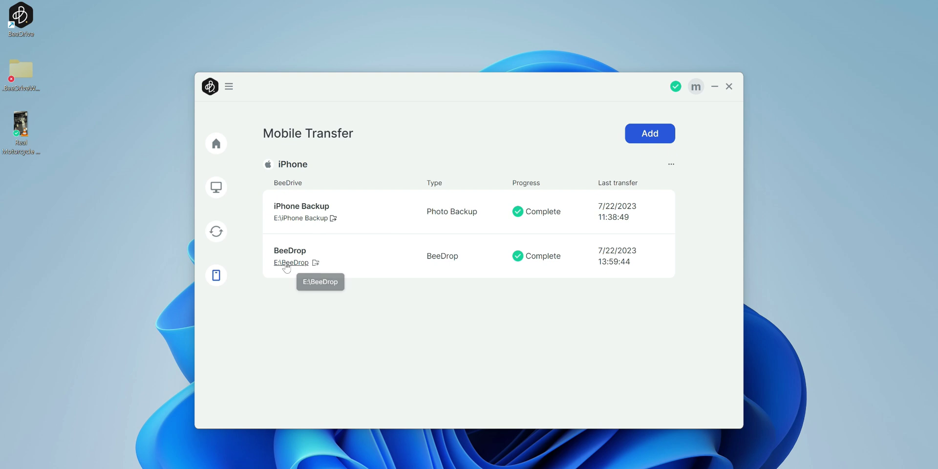
- Open the E:\BeeDrop folder from the BeeDrop section of Mobile Transfer
click(287, 266)
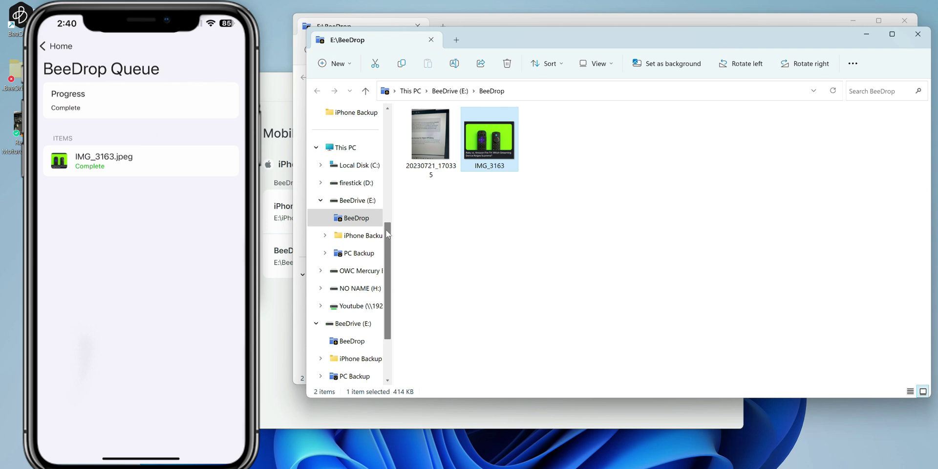
- Delete photo 20230721_170335 from E:\BeeDrop, then reopen E:\iPhone Backup via Mobile Transfer
click(465, 204)
click(420, 124)
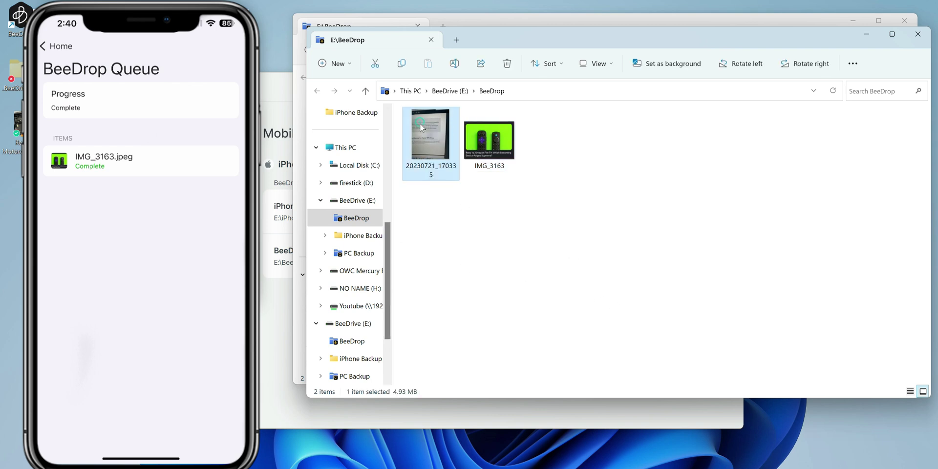
right_click(420, 124)
click(523, 136)
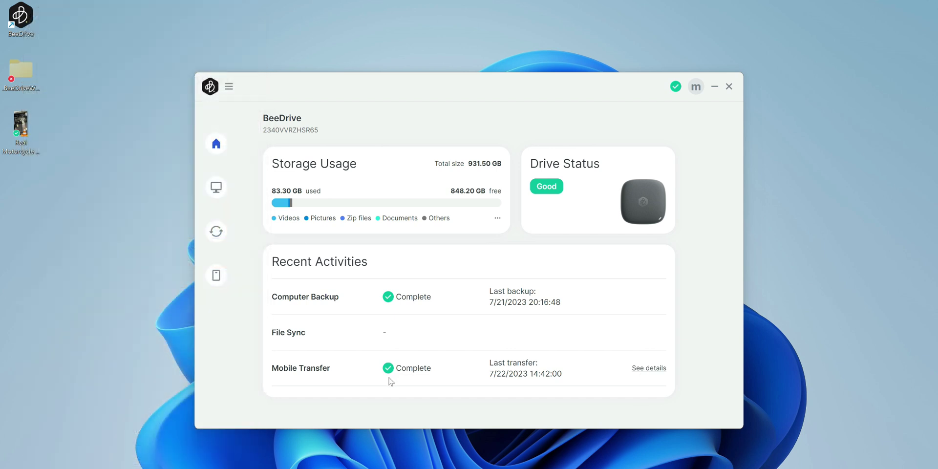
click(644, 369)
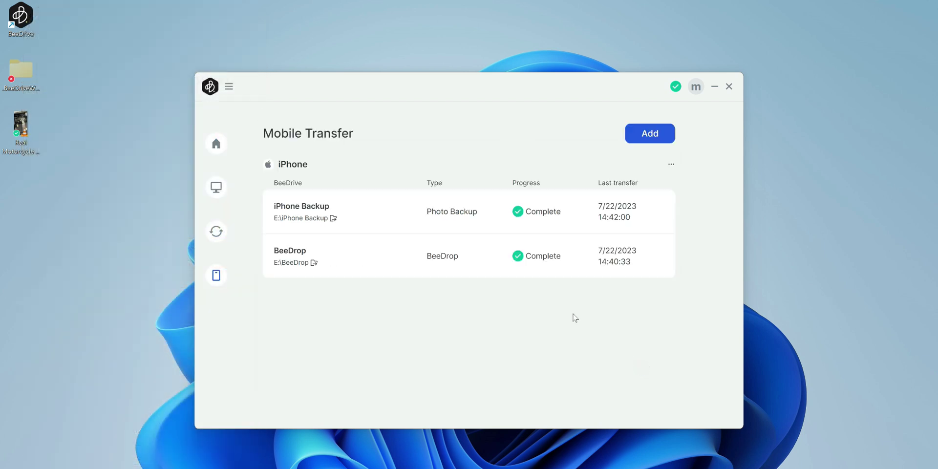
click(292, 218)
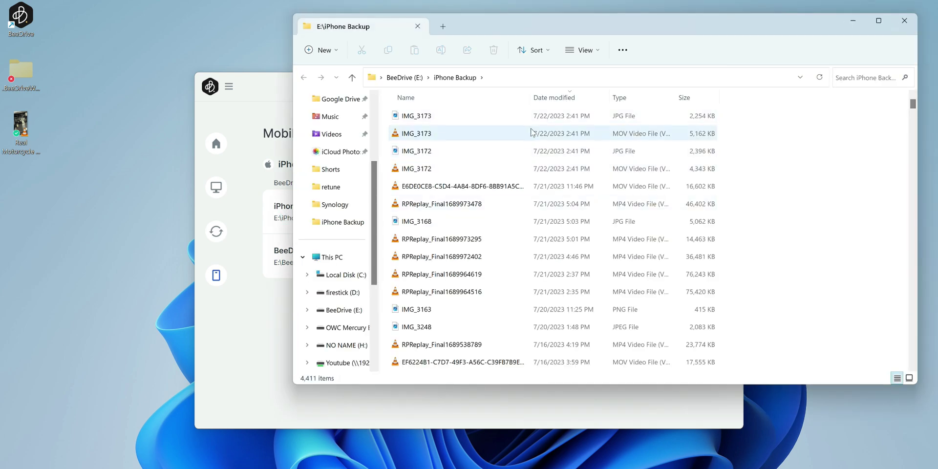
- Preview the IMG_3173 photo and play the IMG_3173 video
double_click(439, 123)
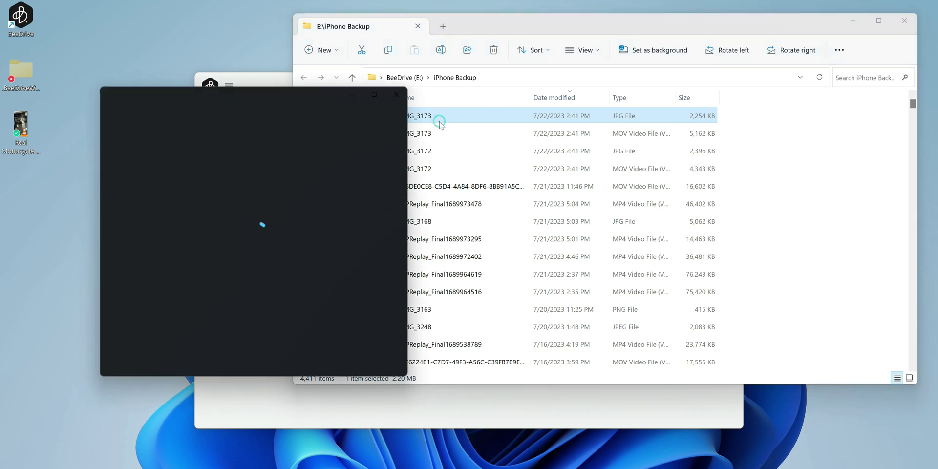
double_click(444, 133)
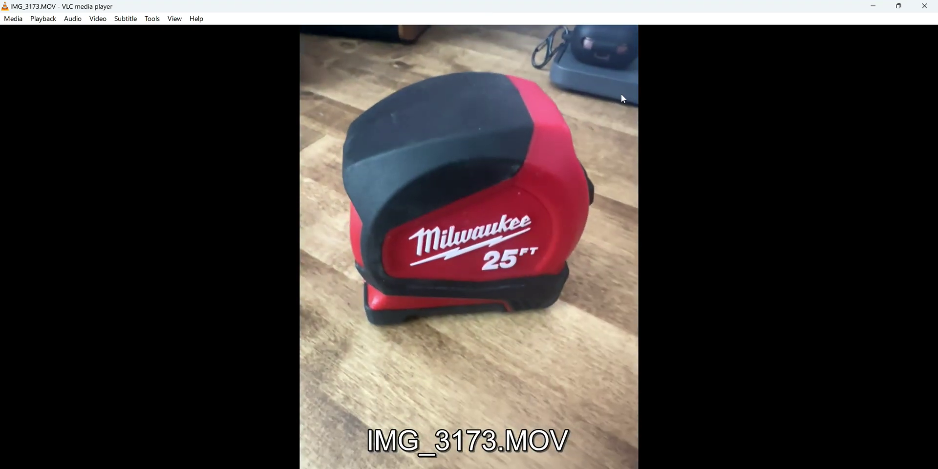
click(926, 7)
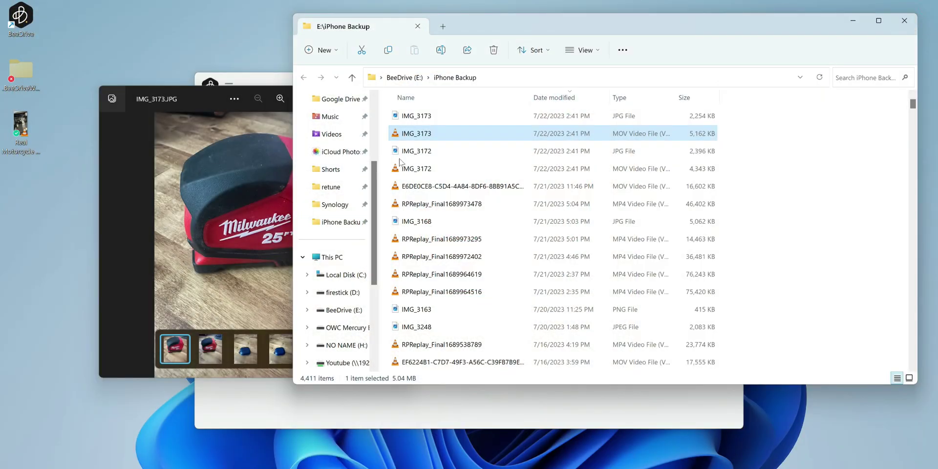
- Open the IMG_3172 photo, sort files by name, and close both photo windows
double_click(419, 151)
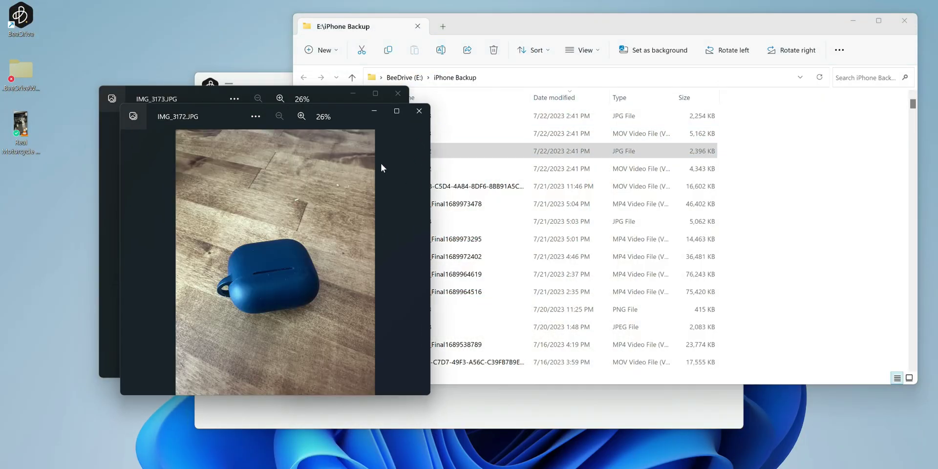
click(420, 97)
click(202, 111)
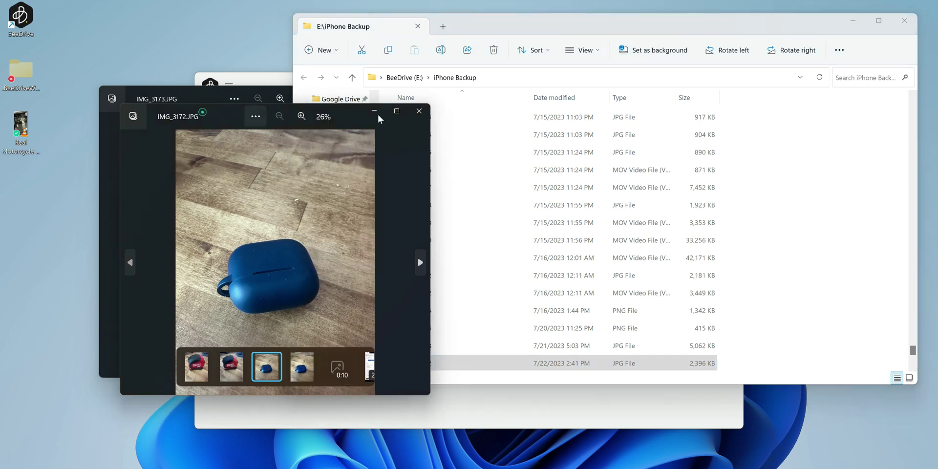
click(419, 111)
click(122, 180)
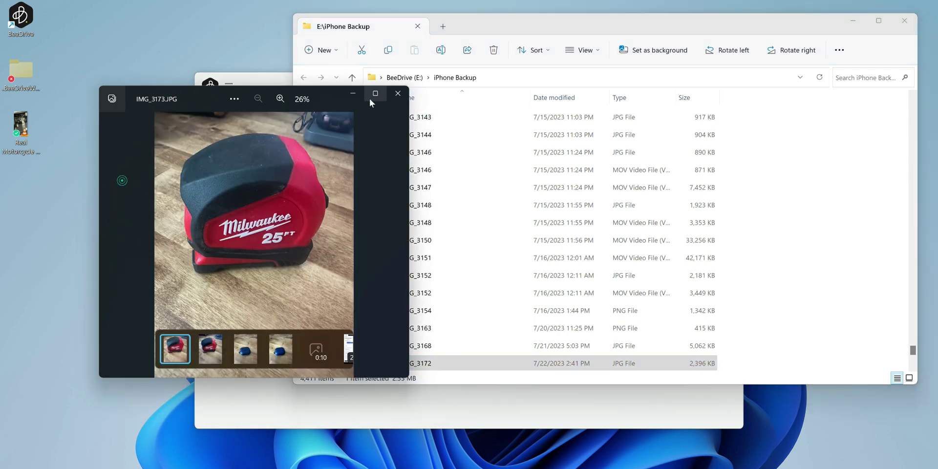
click(398, 93)
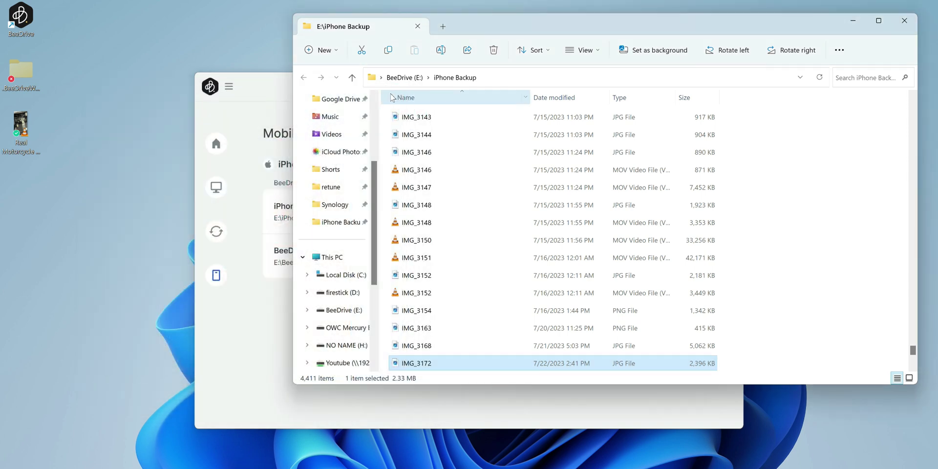
- Close the iPhone Backup window and return to the BeeDrive home dashboard
click(905, 20)
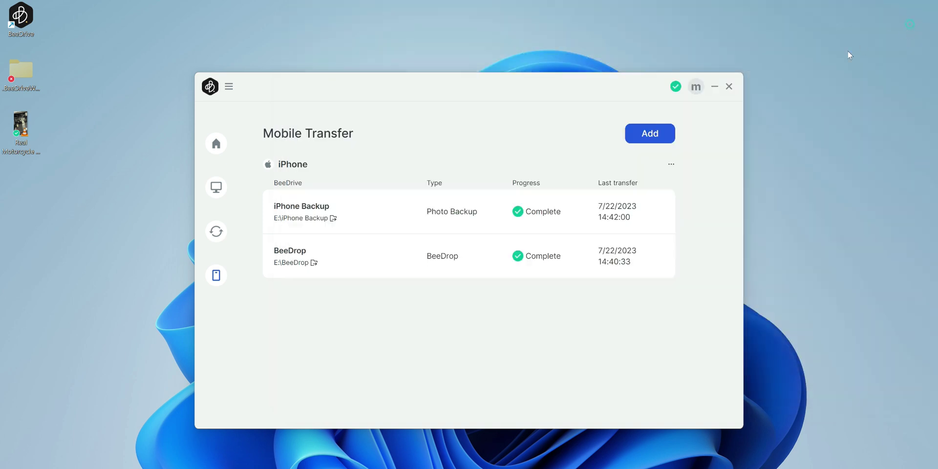
click(217, 143)
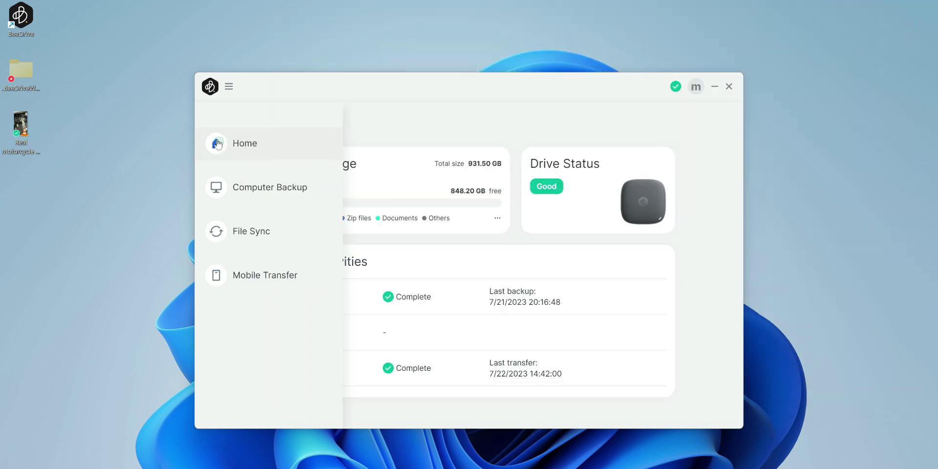
click(393, 133)
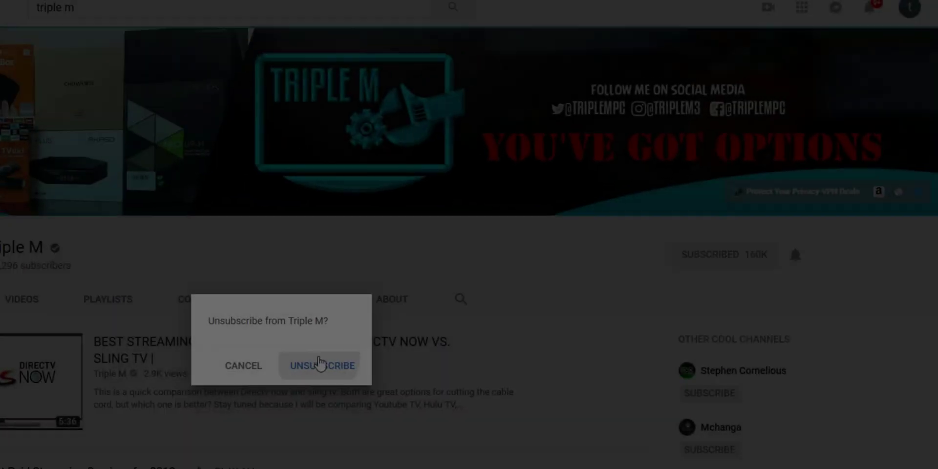
- Bring up the Triple M YouTube channel page, subscribed at 160K
click(314, 366)
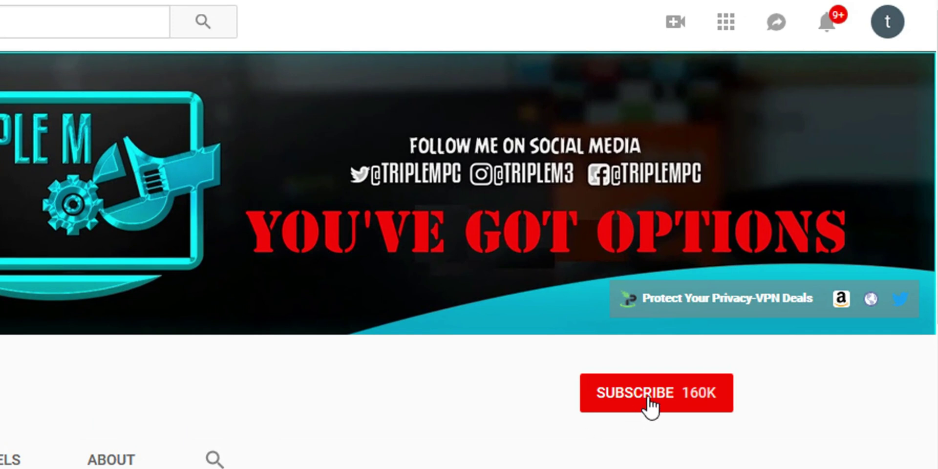
click(649, 401)
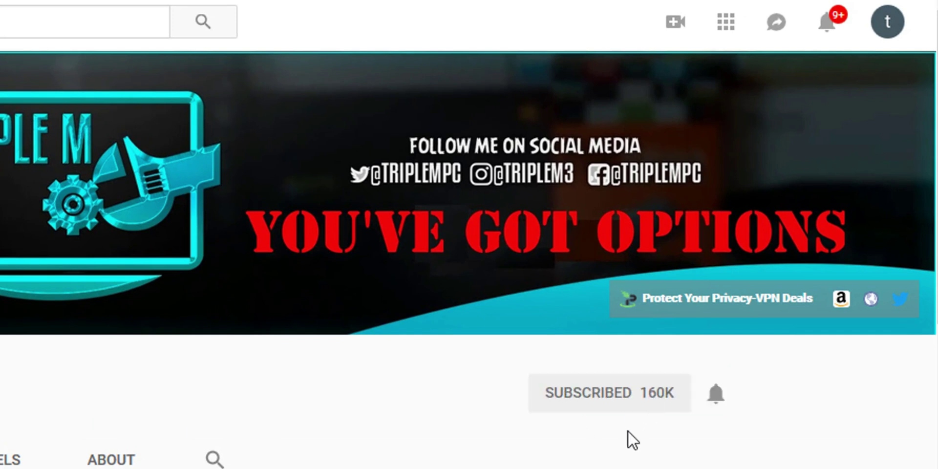
click(716, 399)
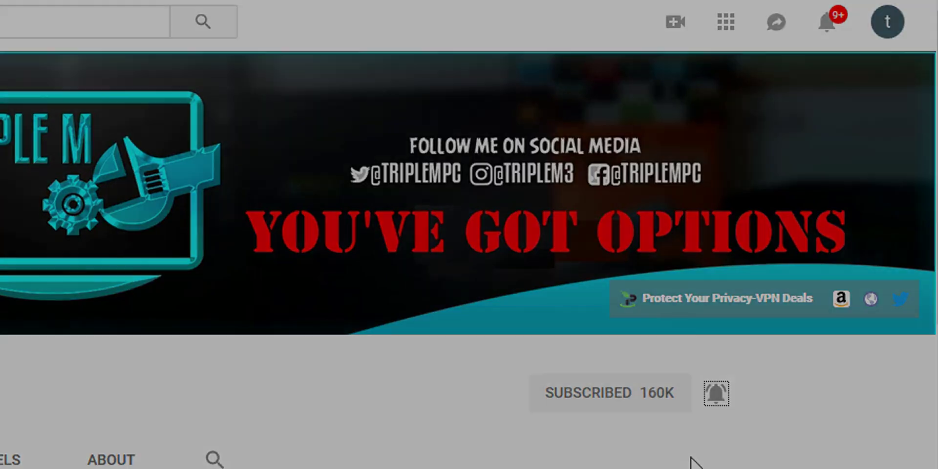